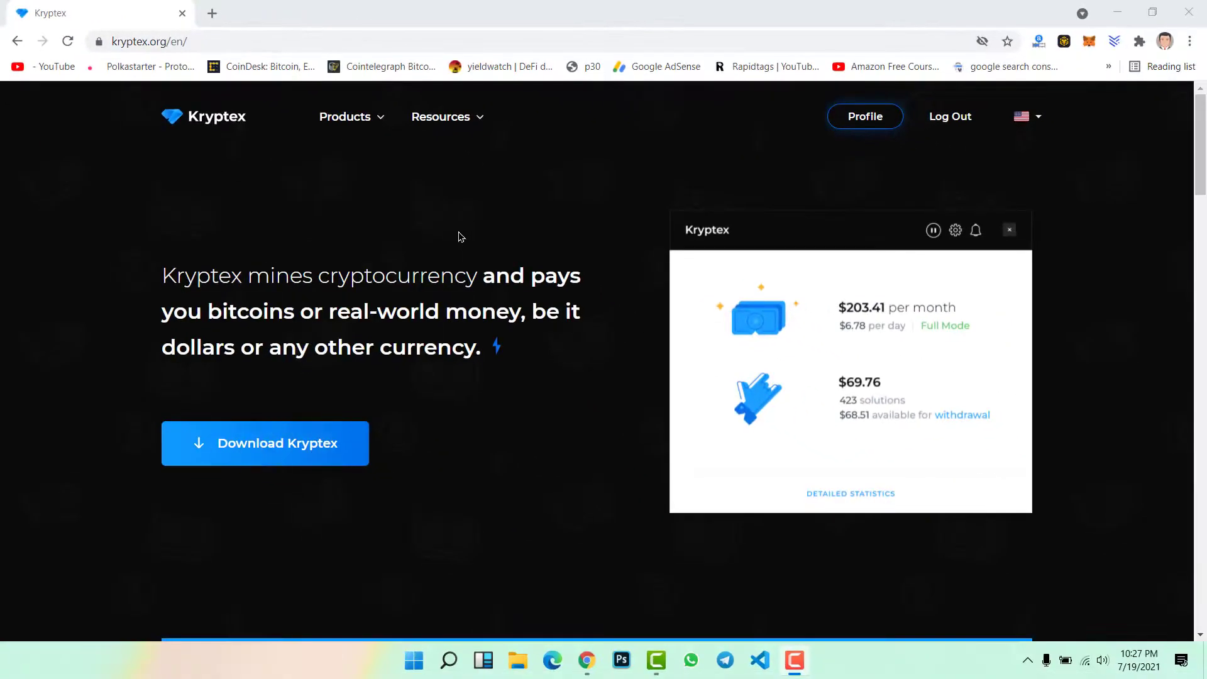
# Scroll past the Windows app section to the earnings table showing about $95, $615 and $13570 monthly
pyautogui.scroll(-1, 459, 228)
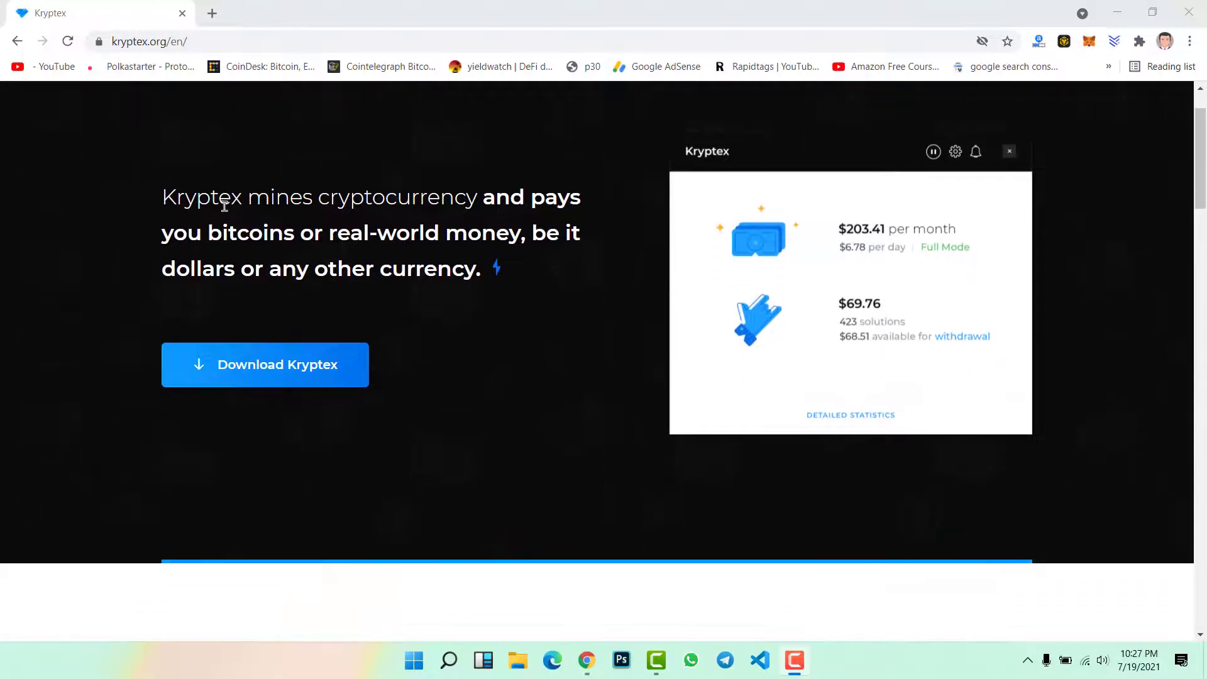
pyautogui.moveTo(248, 196); pyautogui.dragTo(466, 198)
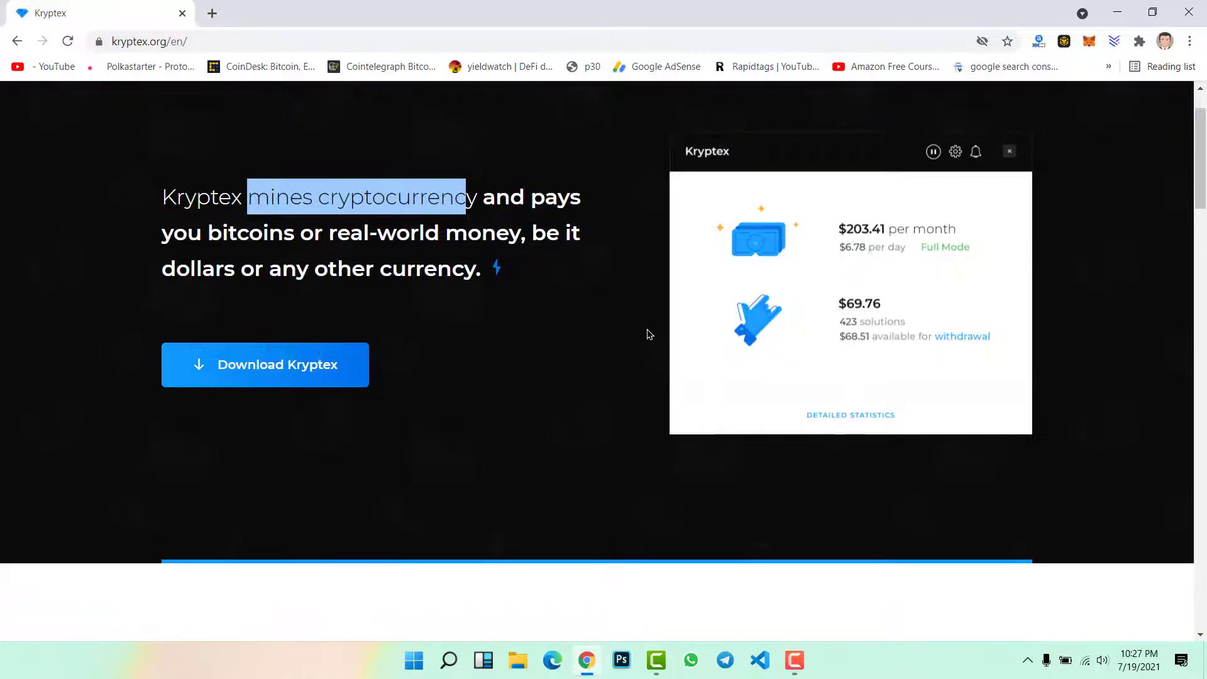
pyautogui.scroll(-4, 648, 334)
pyautogui.scroll(-3, 647, 334)
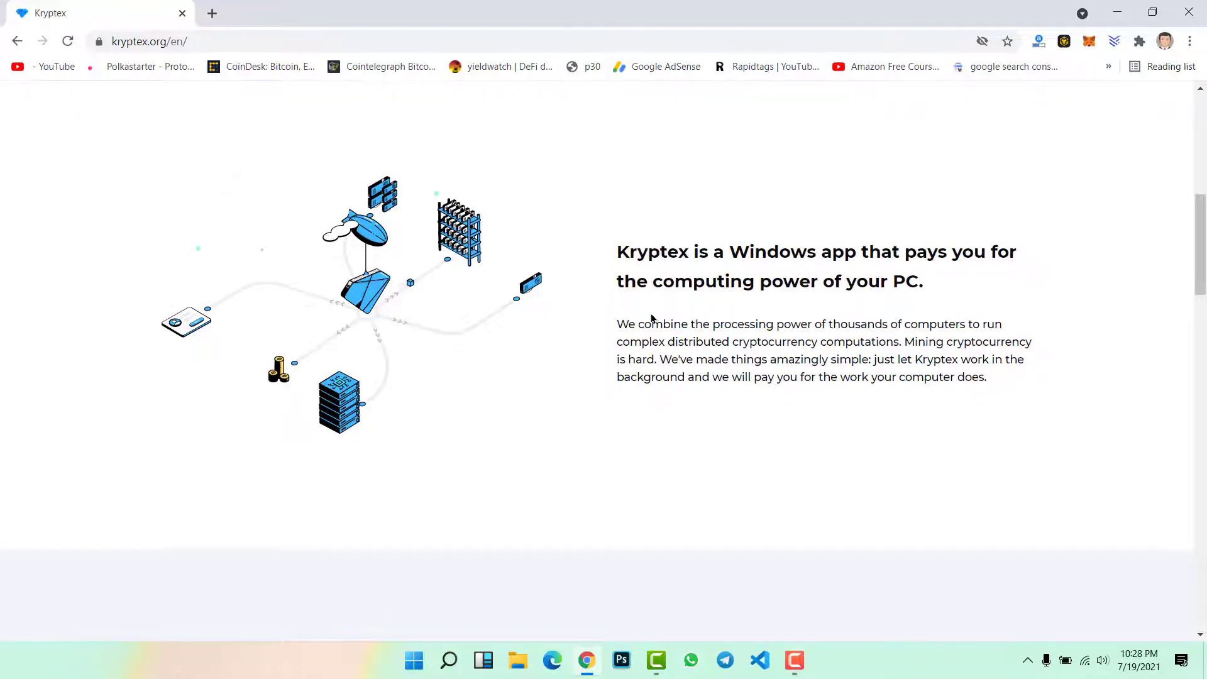
pyautogui.scroll(-6, 651, 317)
pyautogui.scroll(-1, 568, 296)
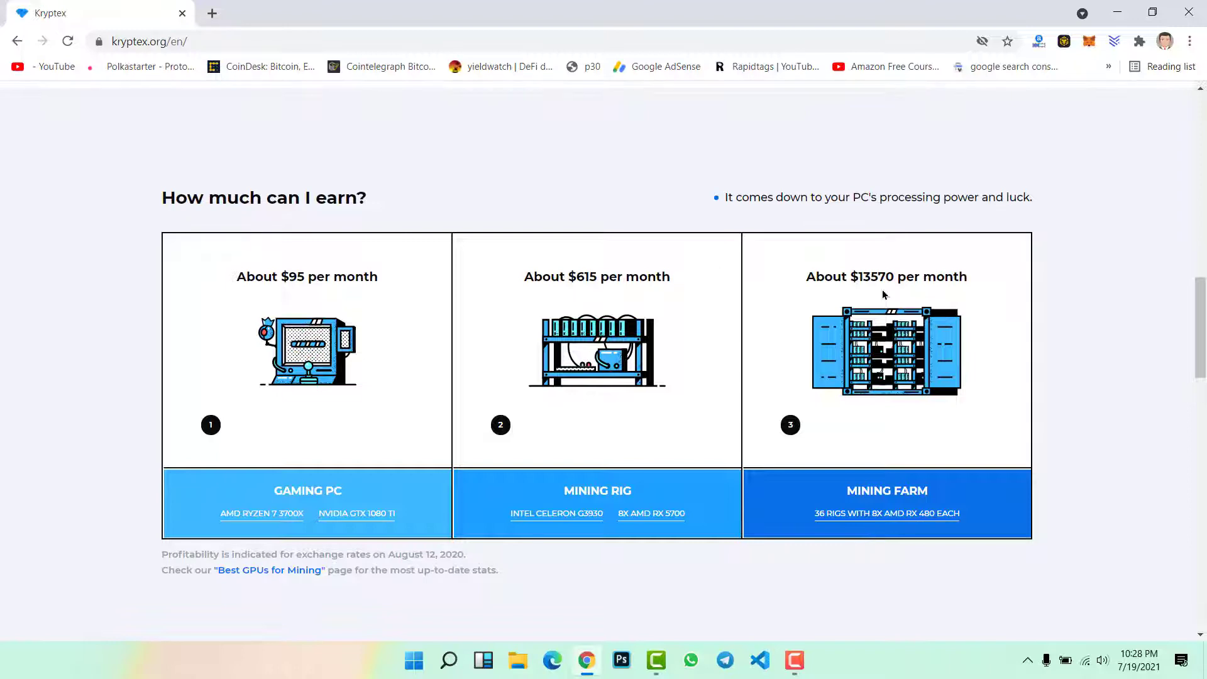
# Scroll through the withdraw and 'How do I get started?' sections, then back up to the hero
pyautogui.scroll(-6, 744, 324)
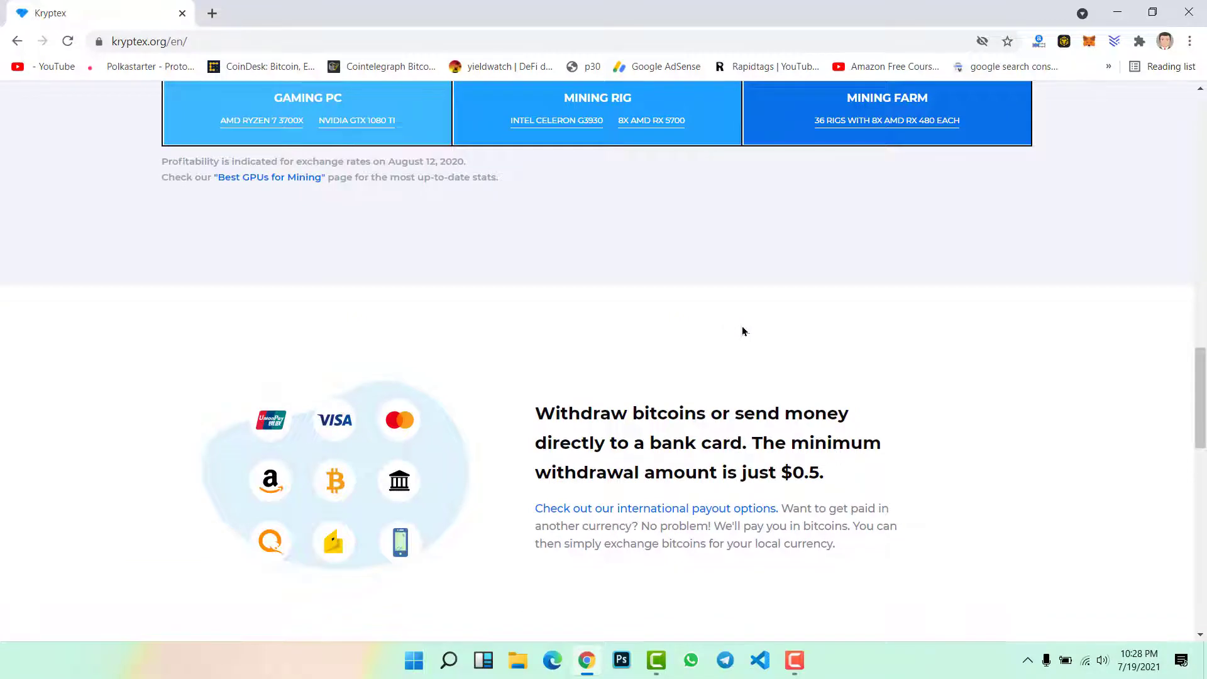
pyautogui.scroll(-1, 742, 331)
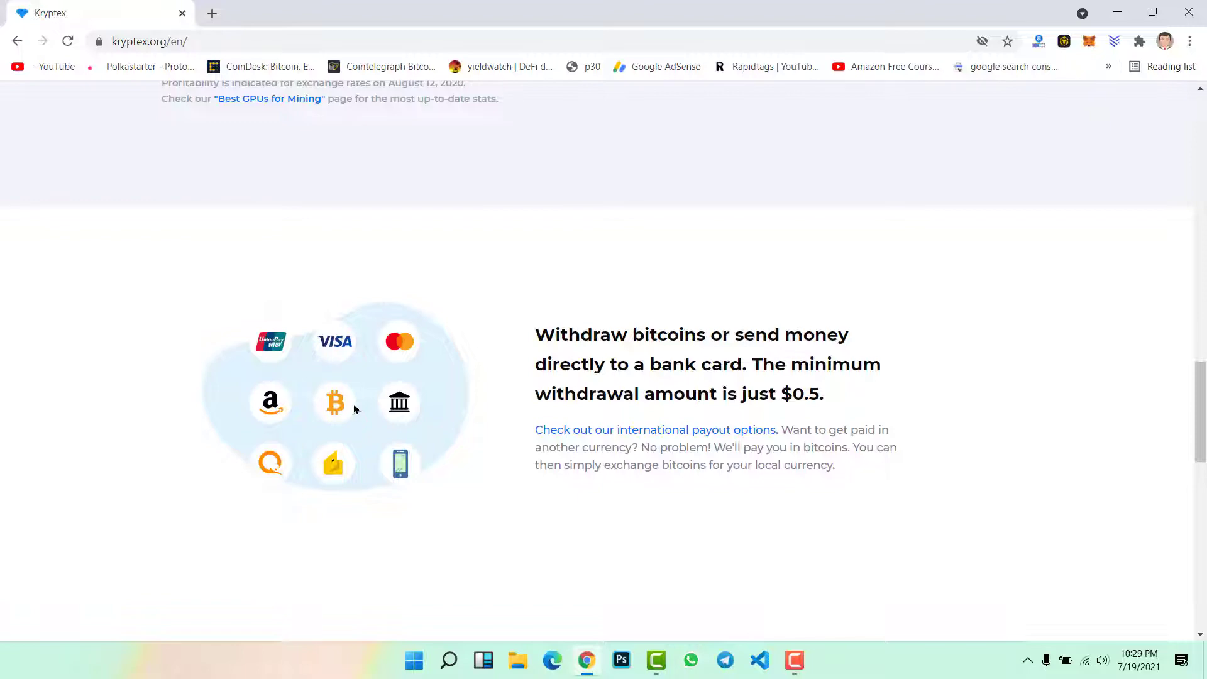
pyautogui.scroll(-6, 603, 405)
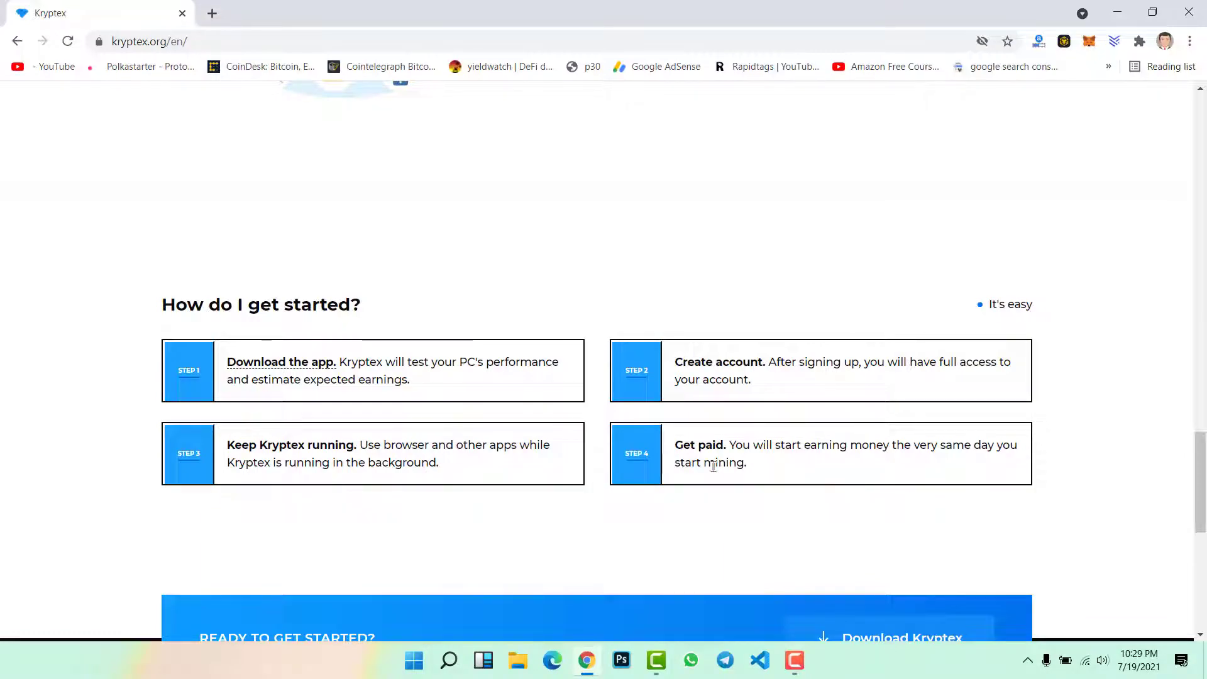
pyautogui.scroll(-3, 714, 474)
pyautogui.scroll(12, 741, 452)
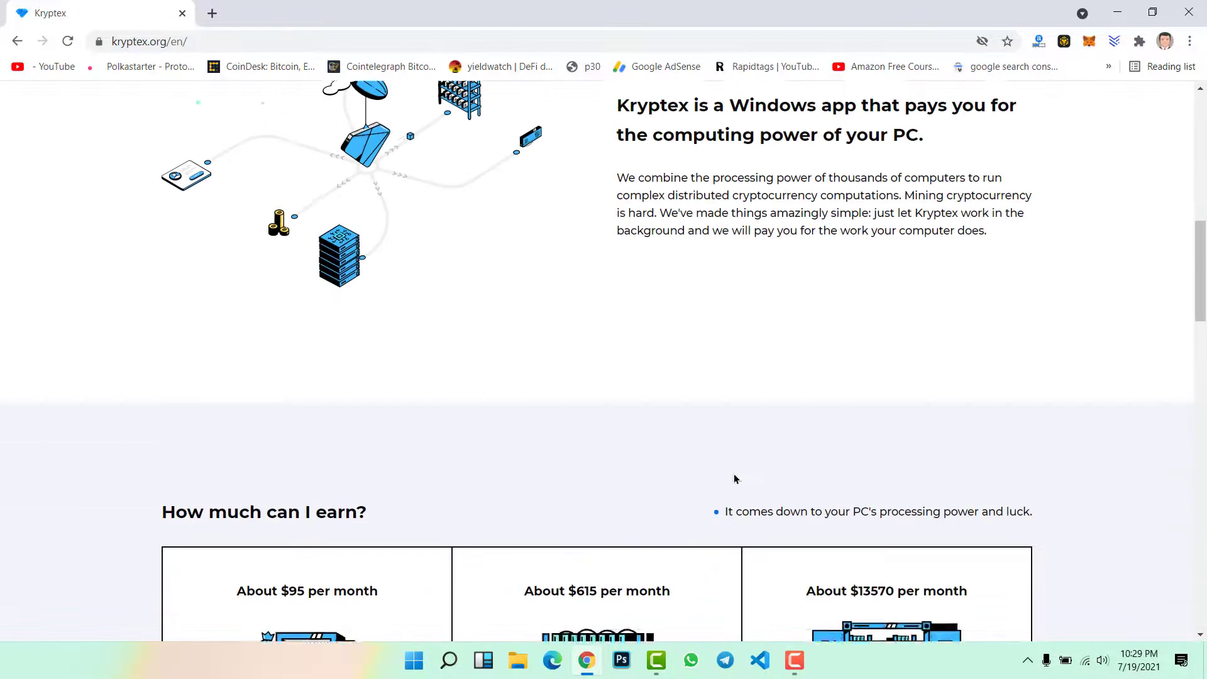
pyautogui.scroll(5, 734, 479)
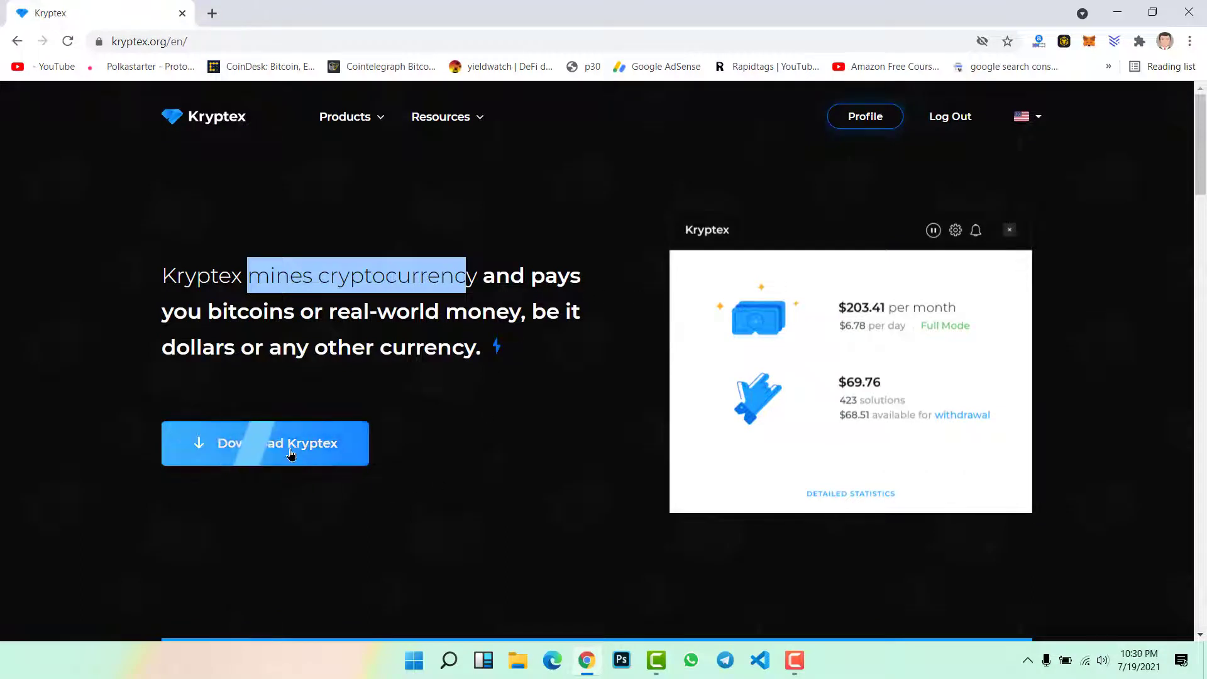
# Start the Kryptex download and fill the sign-up e-mail from the saved account suggestion
pyautogui.click(263, 446)
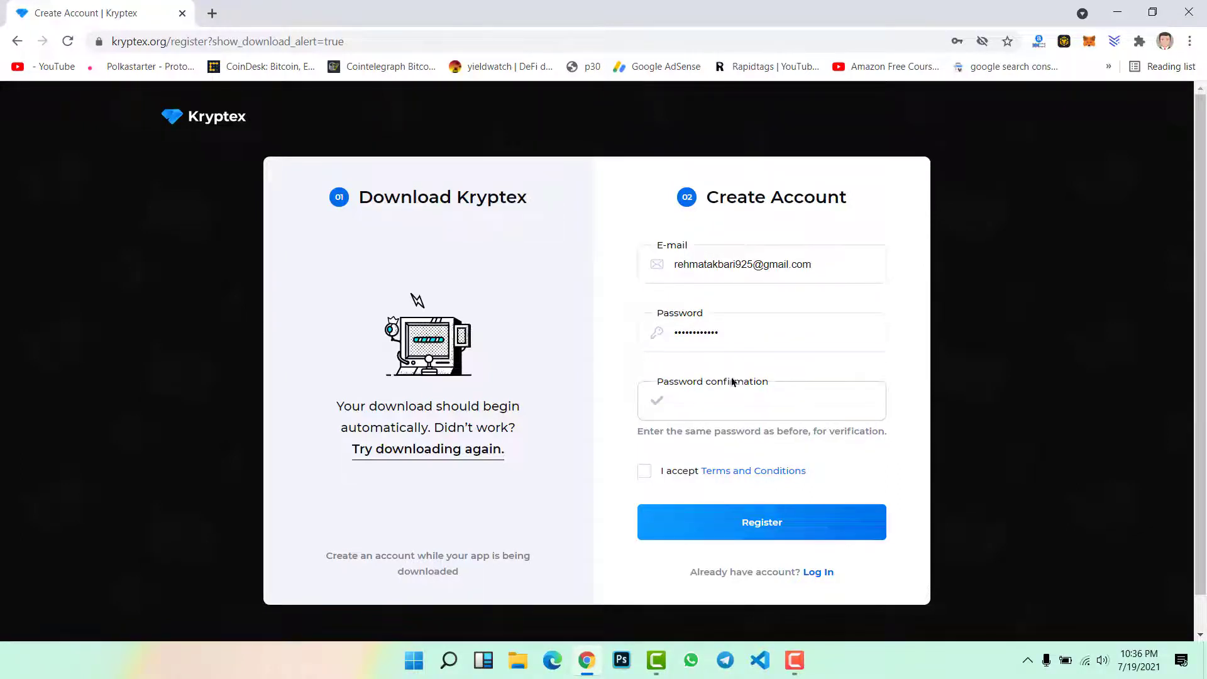
pyautogui.click(781, 265)
pyautogui.click(781, 265)
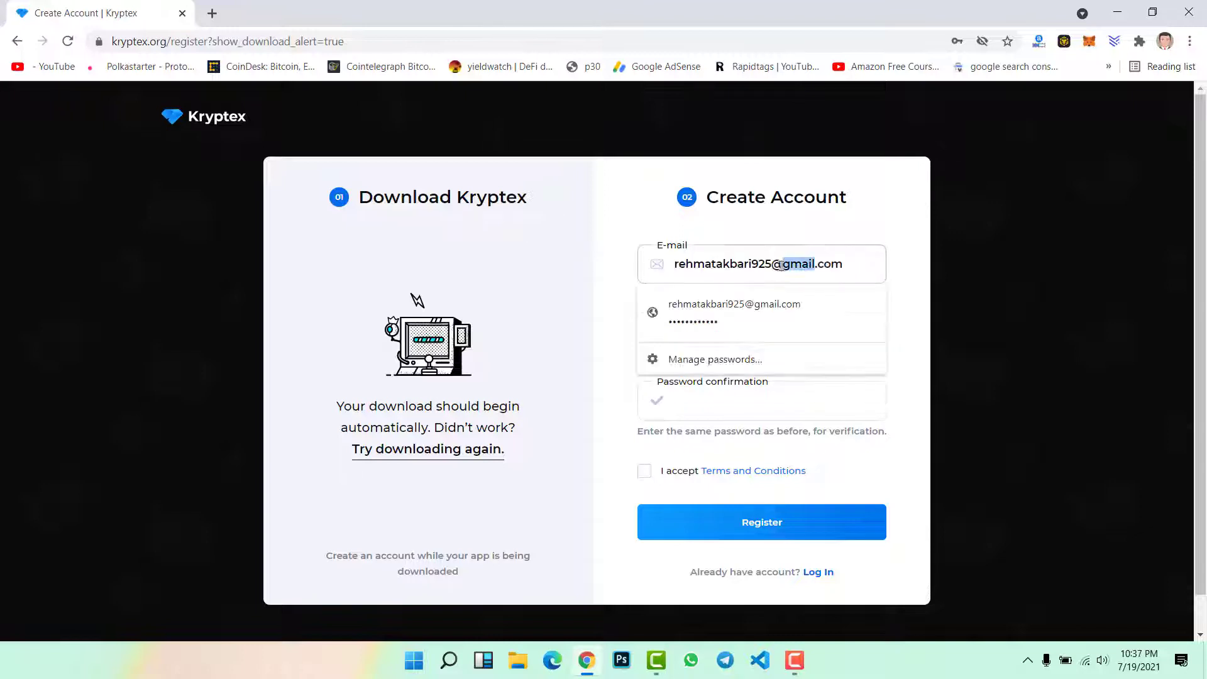
pyautogui.hotkey('ctrl', 'a')
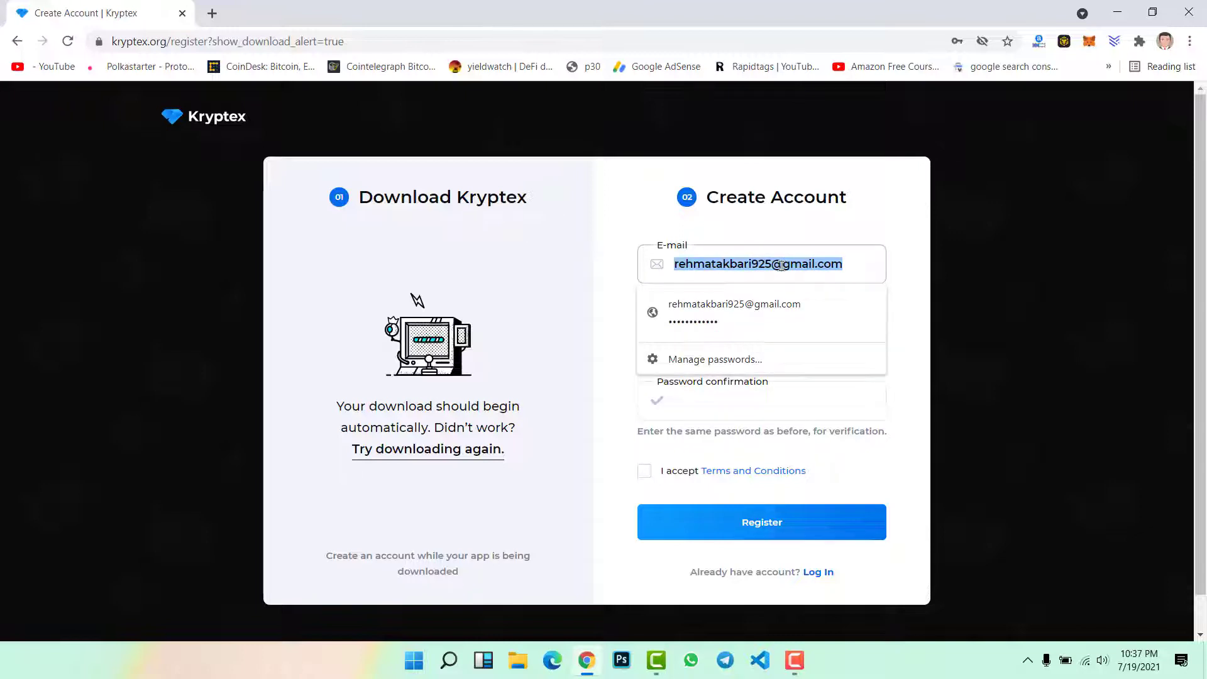
pyautogui.write('art')
pyautogui.press('BackSpace')
pyautogui.press('BackSpace')
pyautogui.press('BackSpace')
pyautogui.write('te')
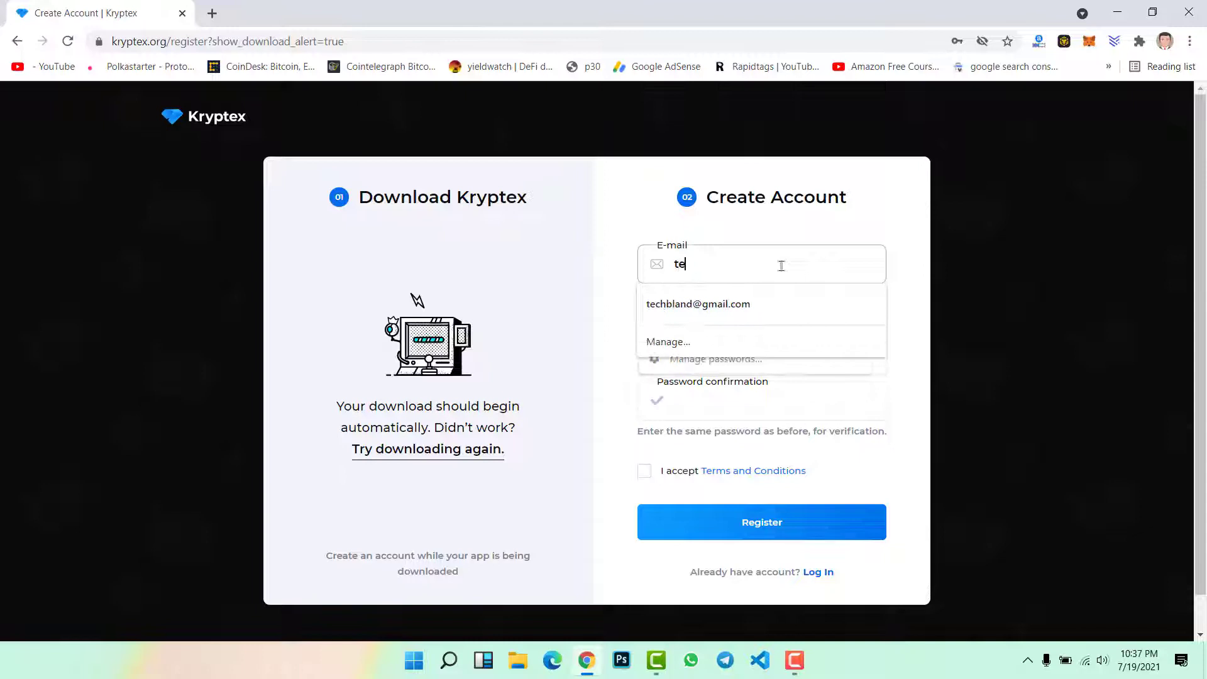
pyautogui.write('ch')
pyautogui.press('Down')
pyautogui.press('Return')
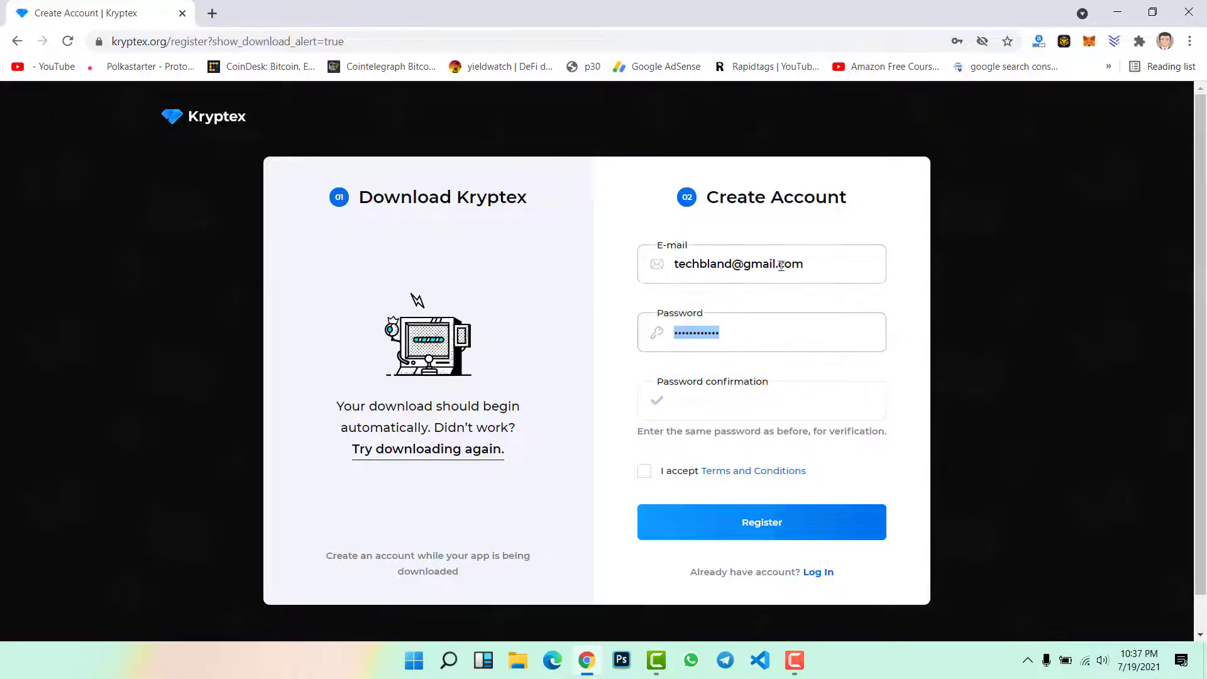
# Enter the account password, accept the Terms and Conditions and register
pyautogui.write('*********')
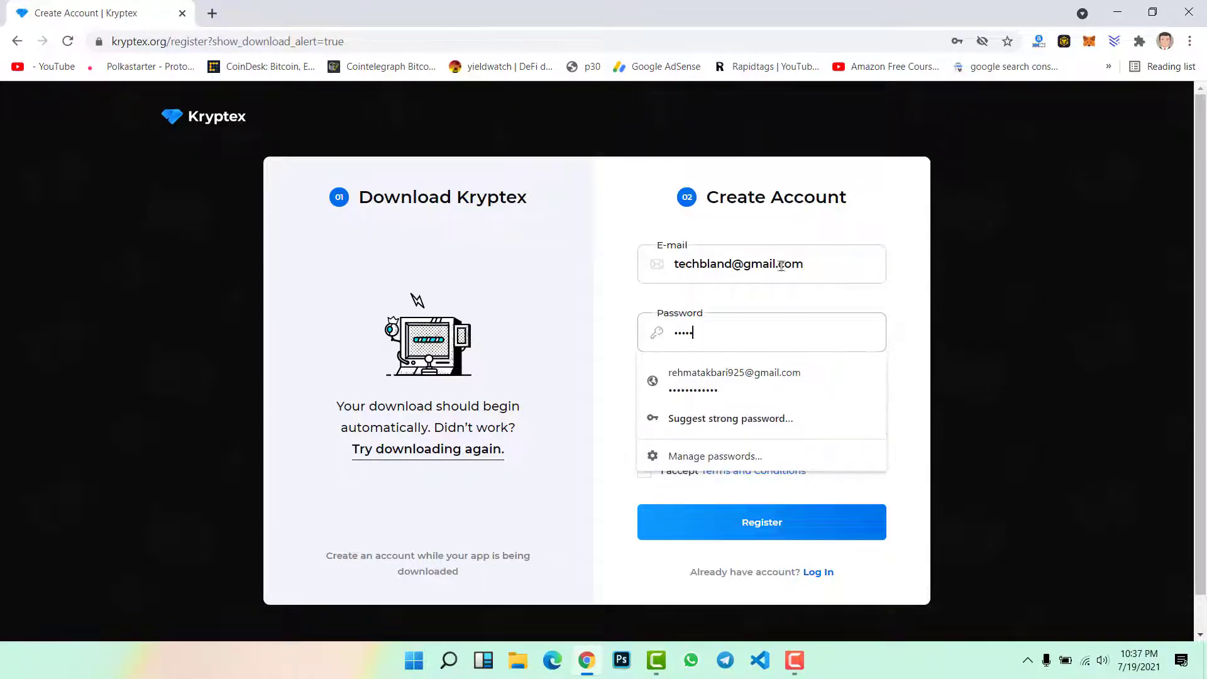
pyautogui.write('***')
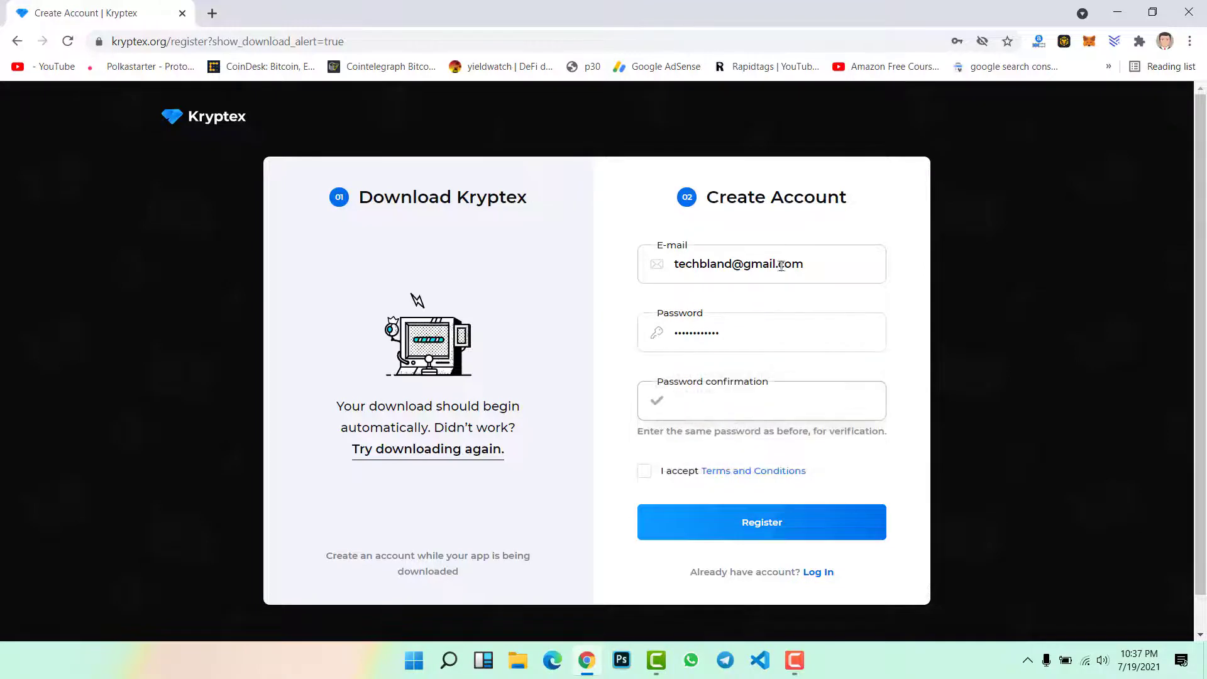
pyautogui.write('************')
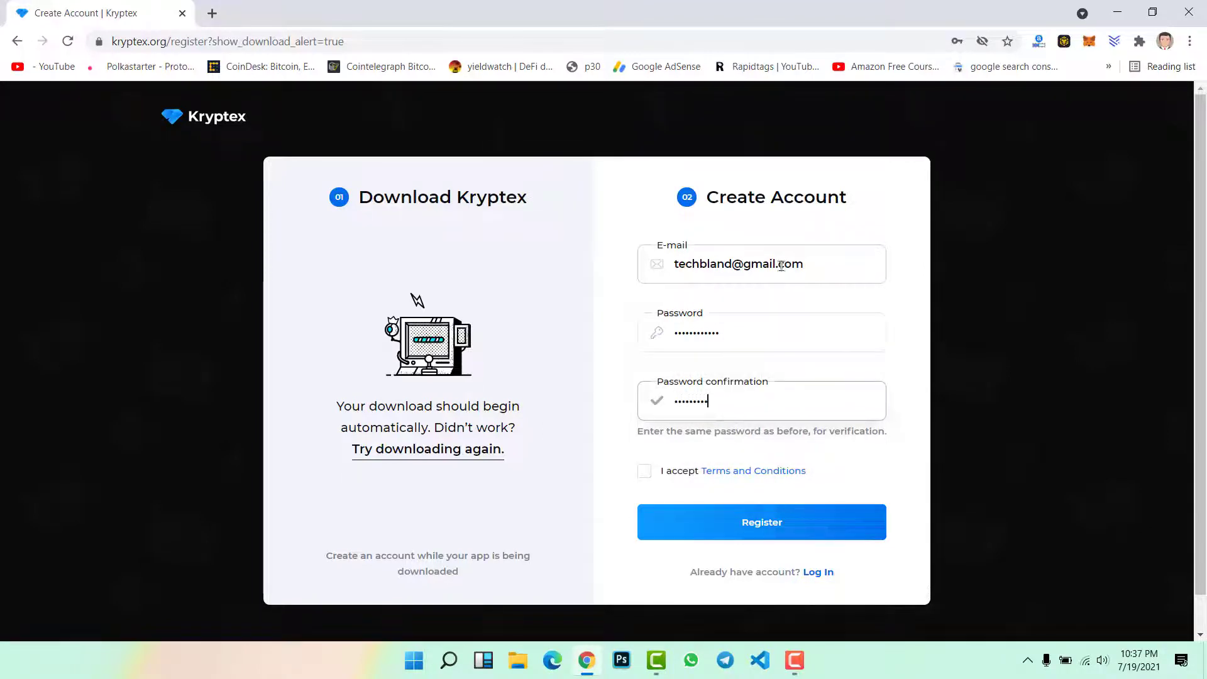
pyautogui.click(643, 473)
pyautogui.click(774, 521)
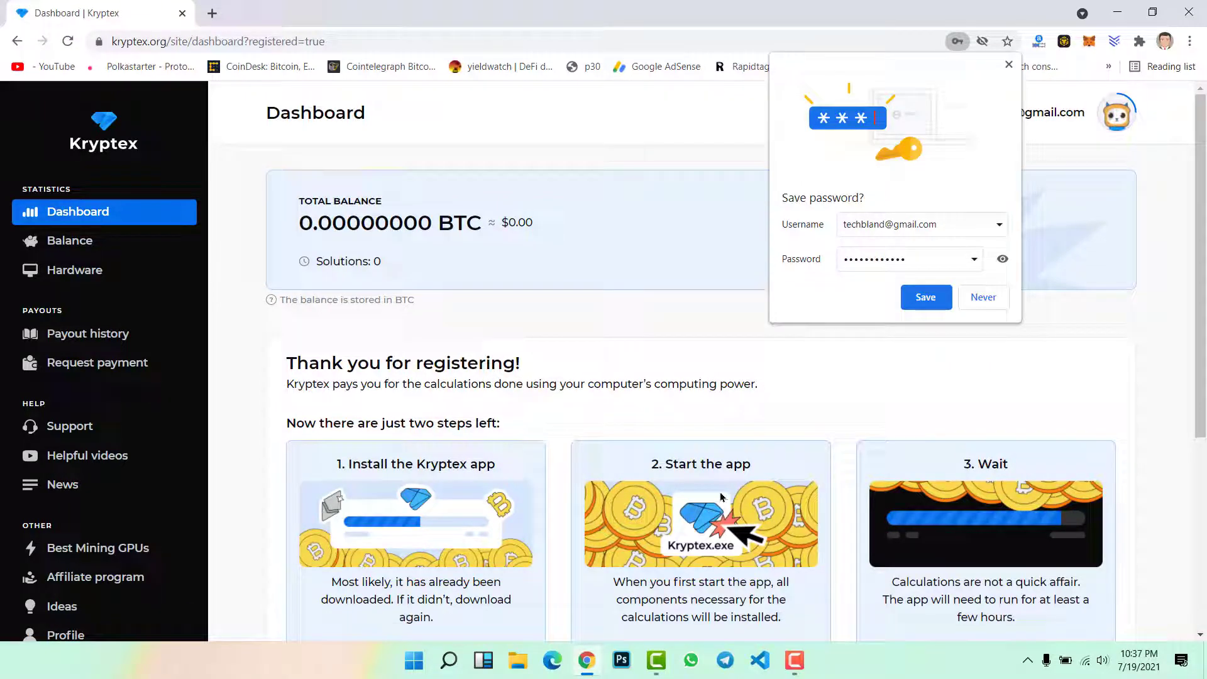
# Save the new Kryptex account password in Chrome
pyautogui.click(925, 297)
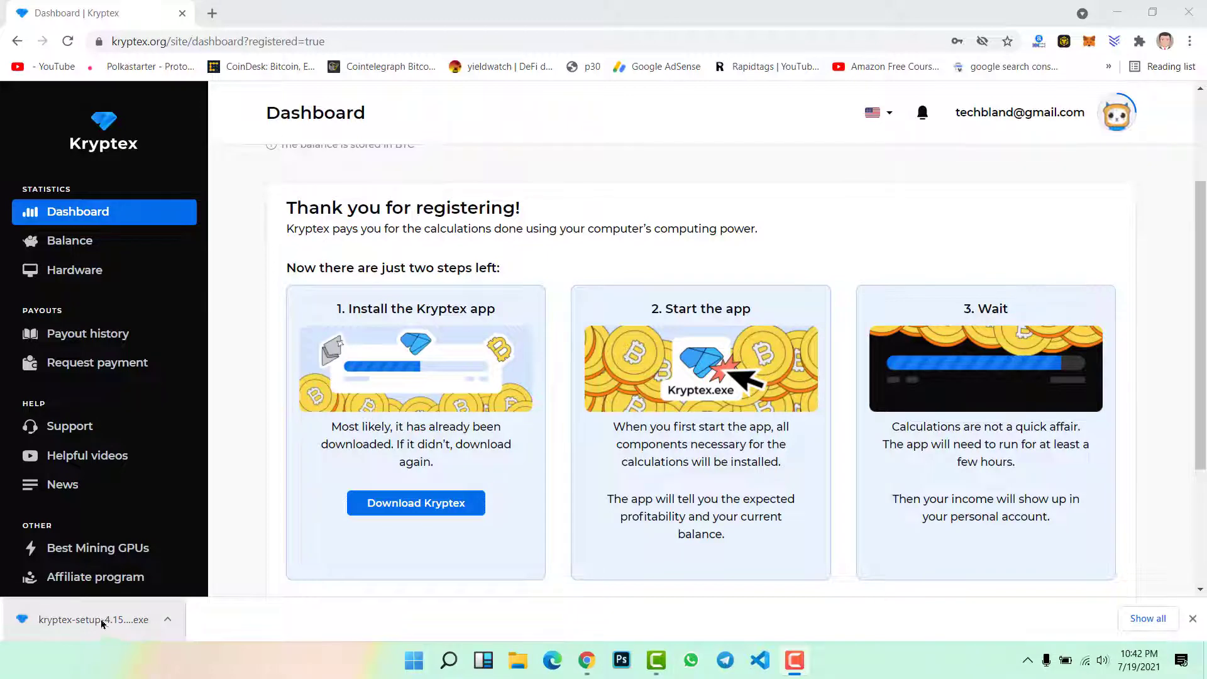
# Show the downloaded installer in Downloads and run kryptex-setup-4.15.20.exe
pyautogui.click(167, 620)
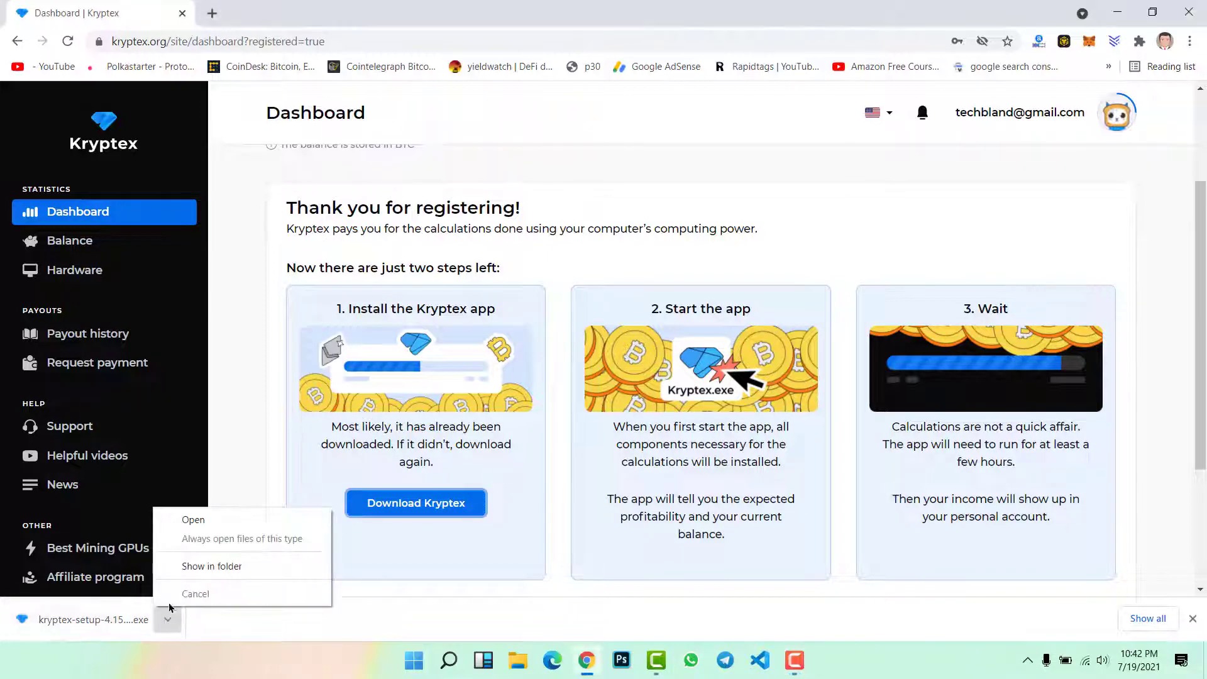
pyautogui.click(202, 565)
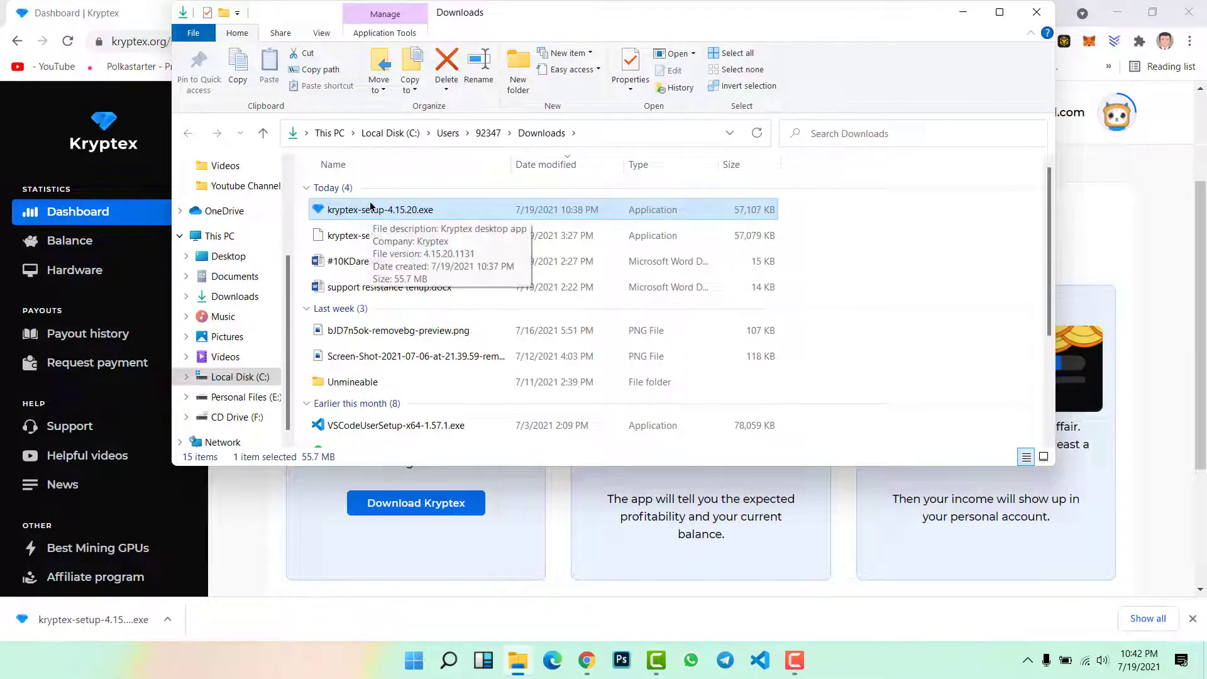
pyautogui.doubleClick(350, 210)
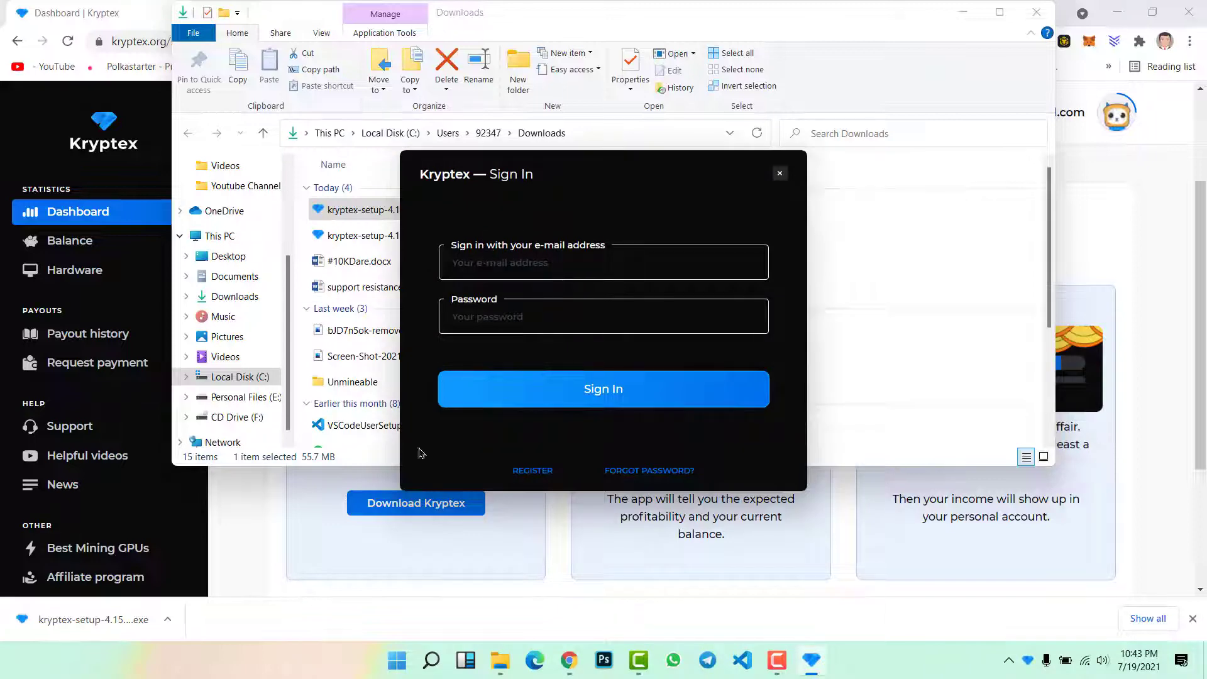
# Sign in to the Kryptex desktop app with the account e-mail and password
pyautogui.click(275, 512)
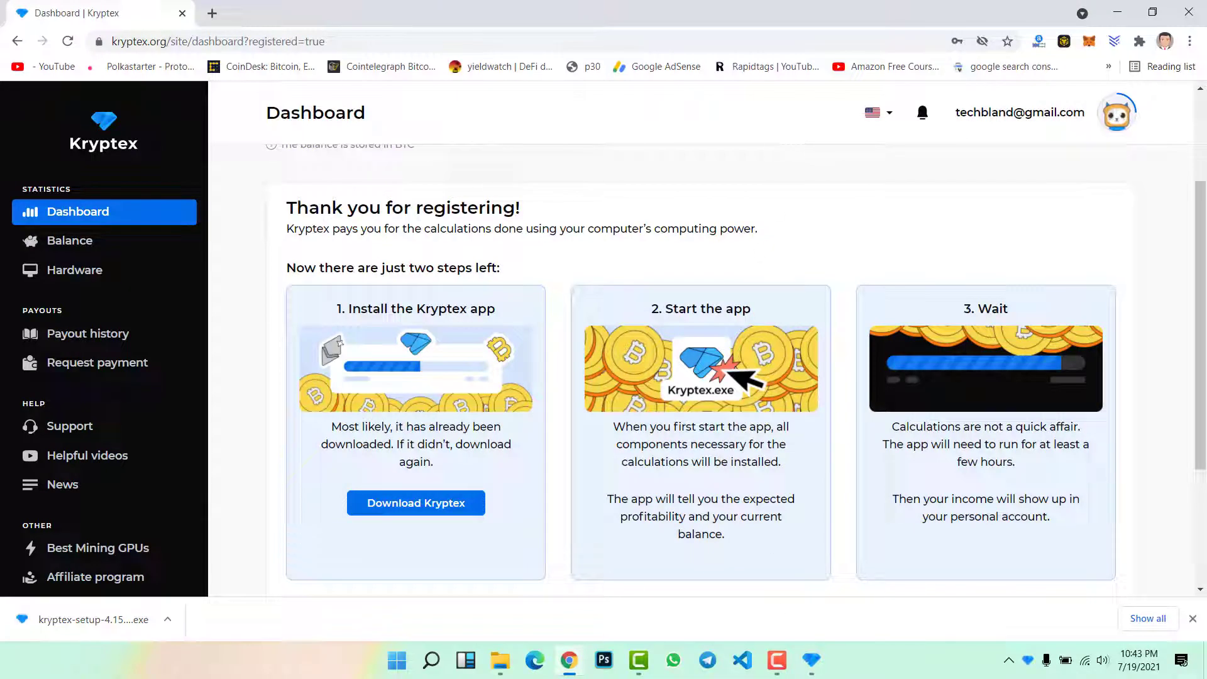
pyautogui.click(812, 661)
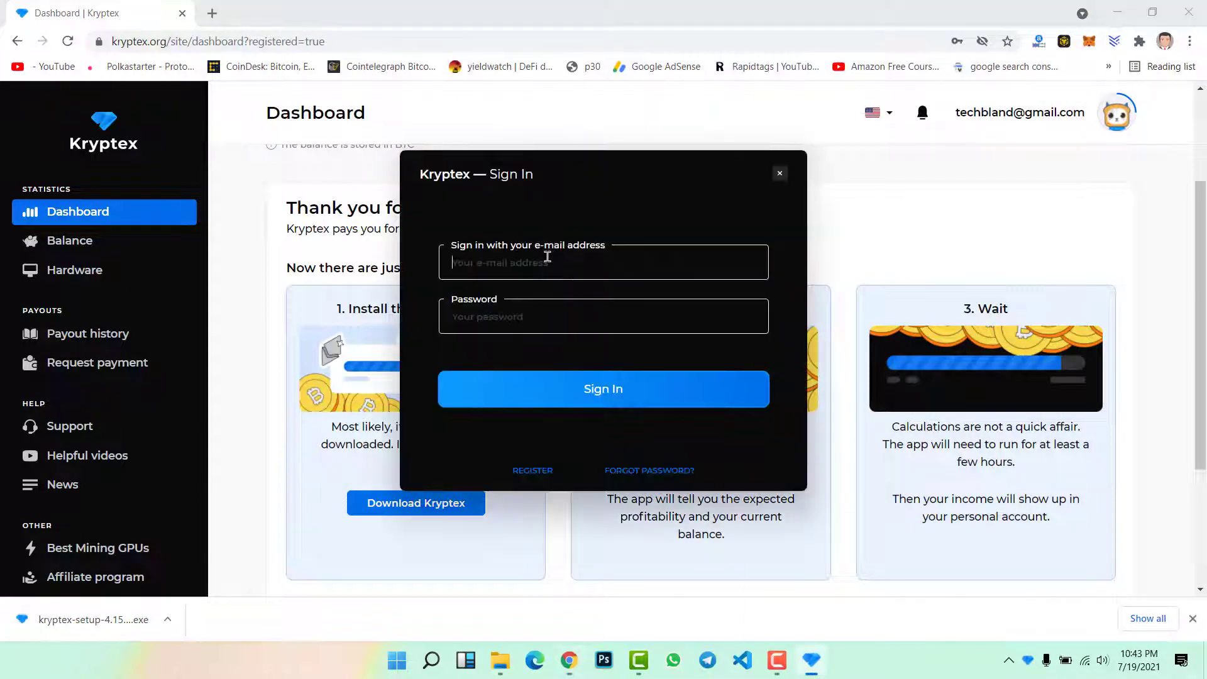
pyautogui.click(547, 257)
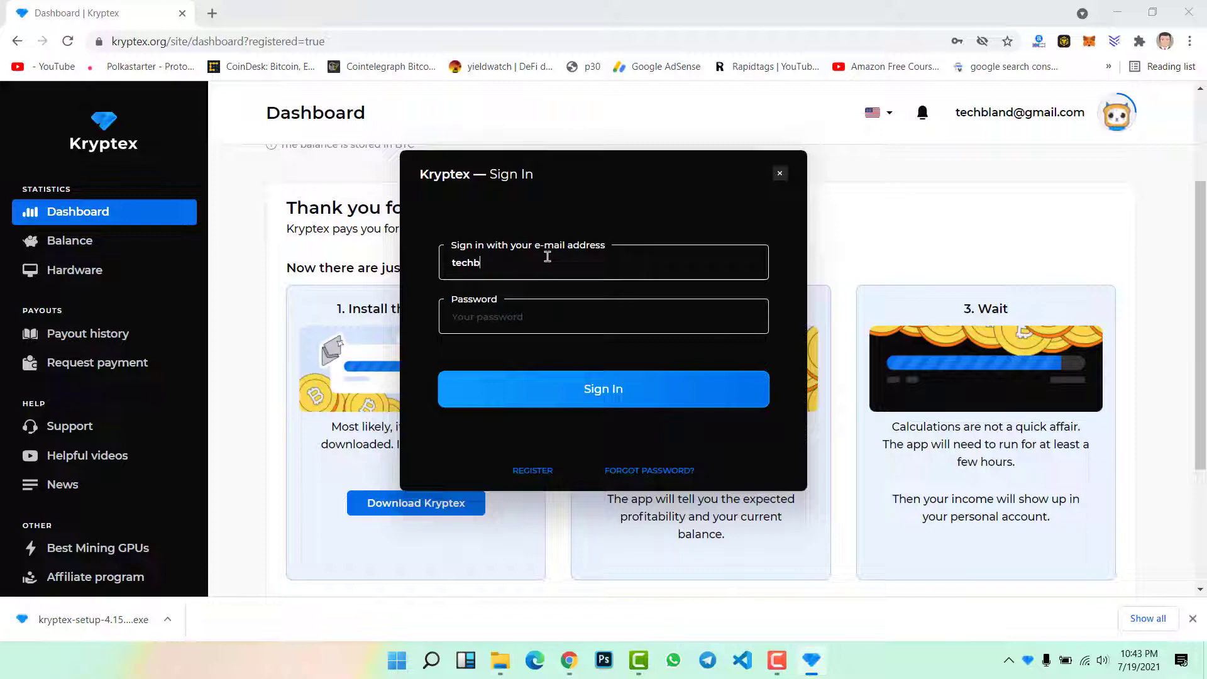
pyautogui.press('Tab')
pyautogui.write('*********')
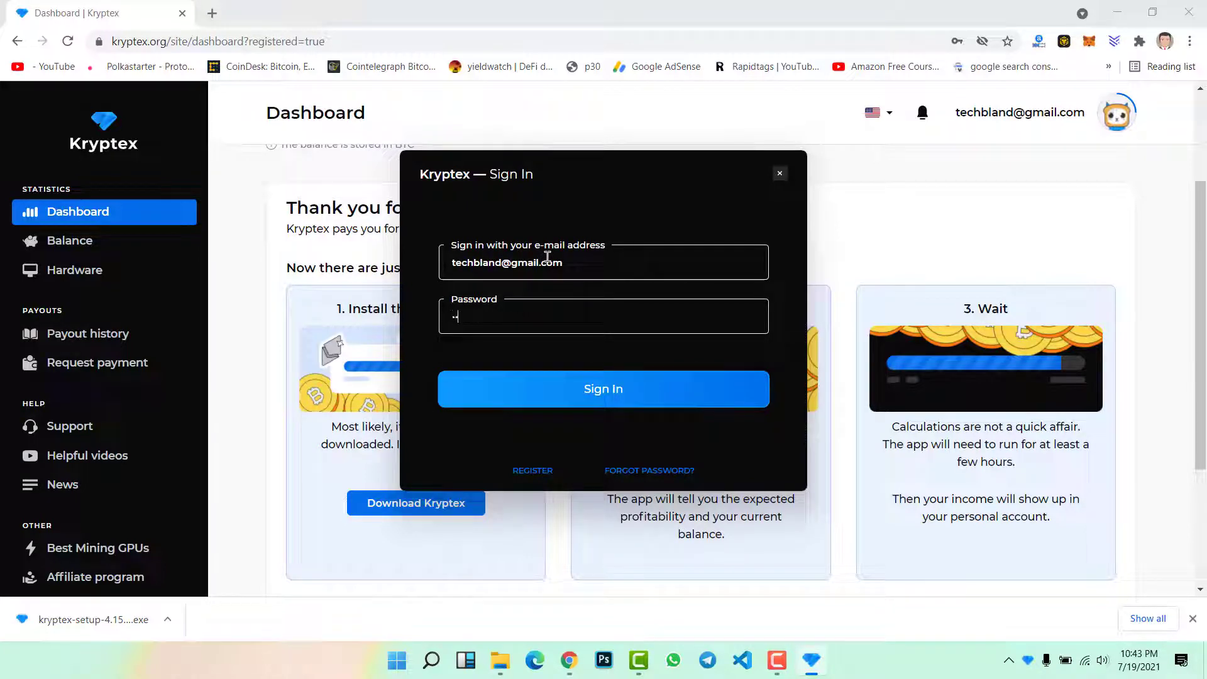
pyautogui.write('***')
pyautogui.click(593, 389)
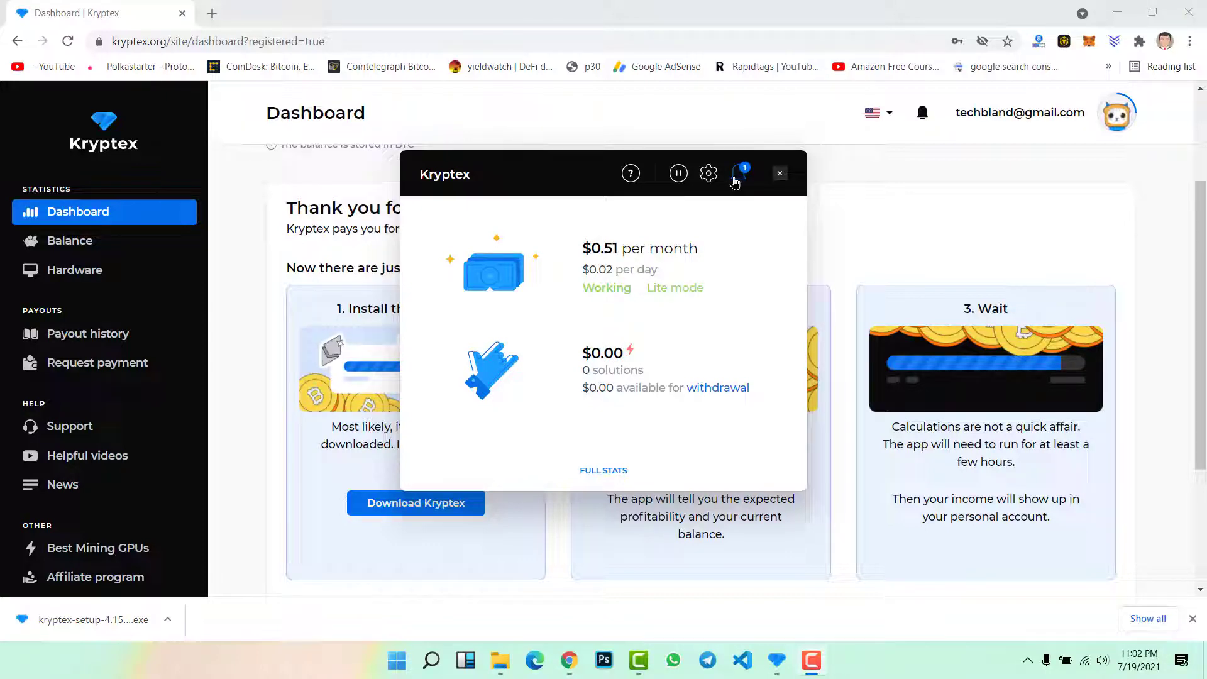
# Enable Pro mode in Settings so the Intel Core i7-5500U mines RandomX, then hide the app
pyautogui.click(710, 175)
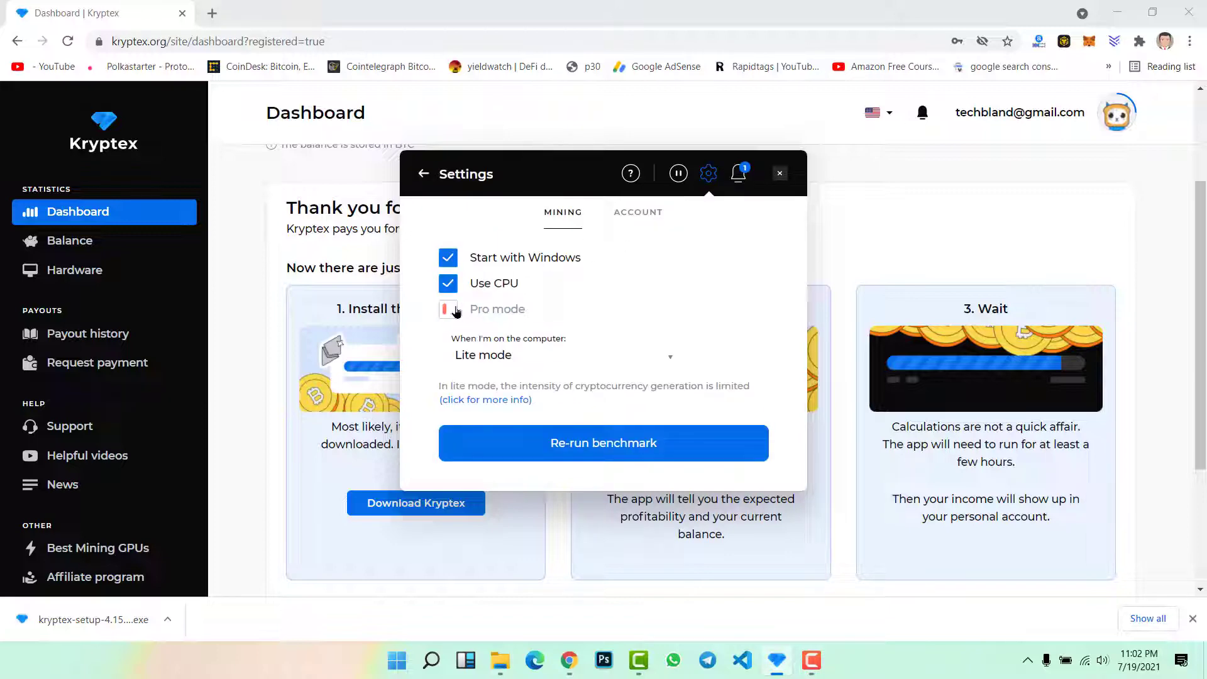
pyautogui.click(456, 311)
pyautogui.click(696, 428)
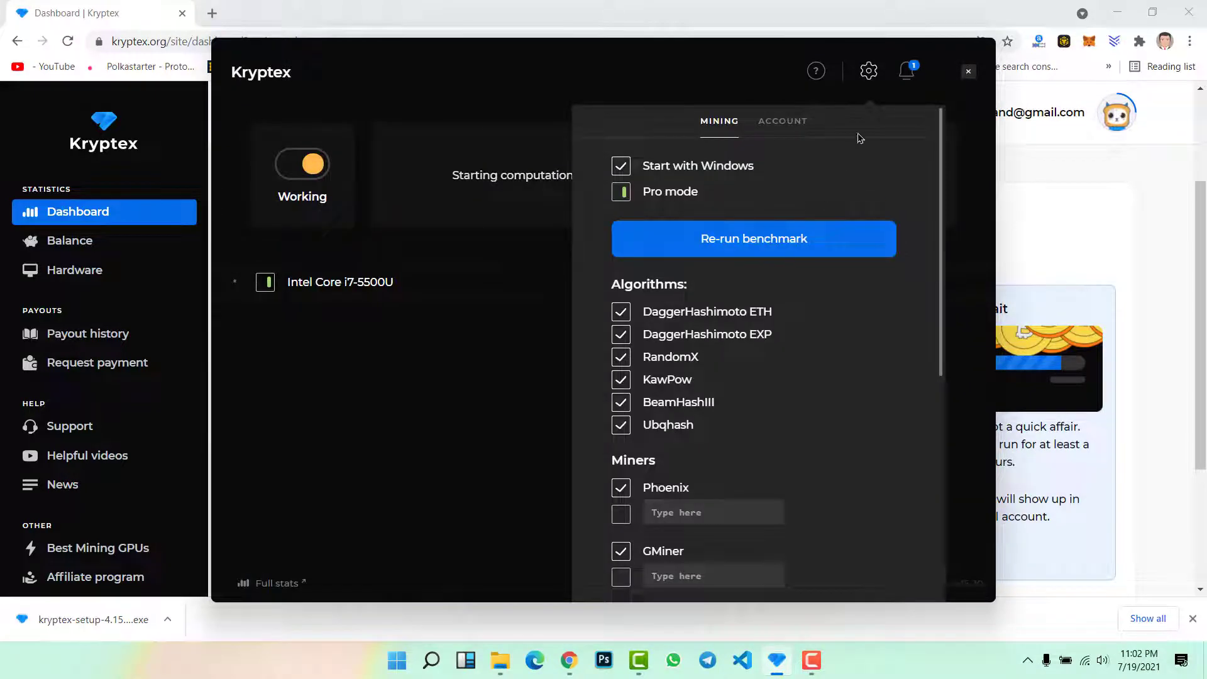
pyautogui.click(867, 72)
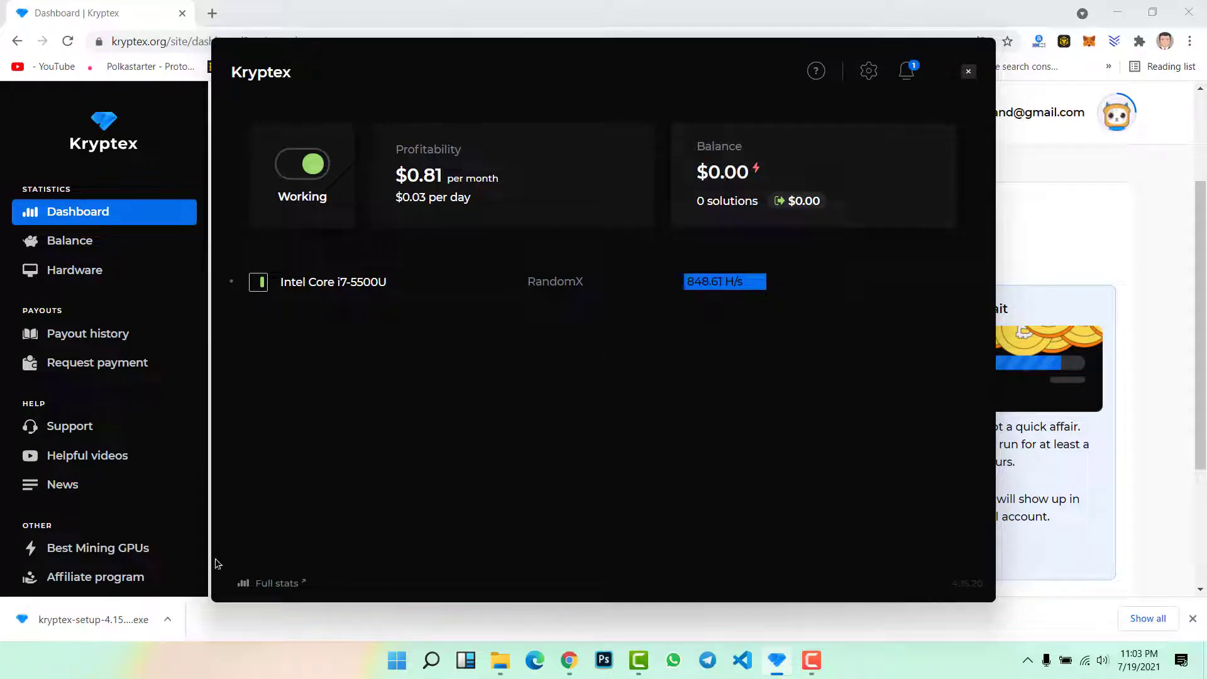
pyautogui.click(272, 586)
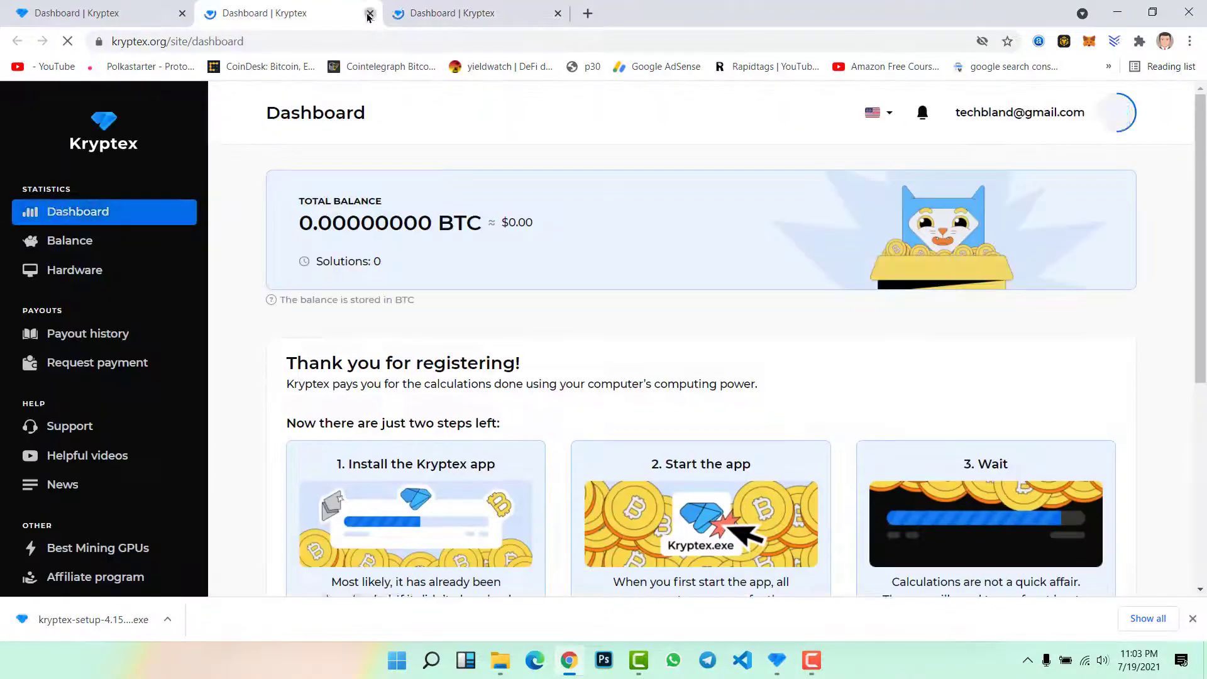
# Close the duplicate Dashboard tab and highlight the zeros of the 0.00000000 BTC balance
pyautogui.click(369, 14)
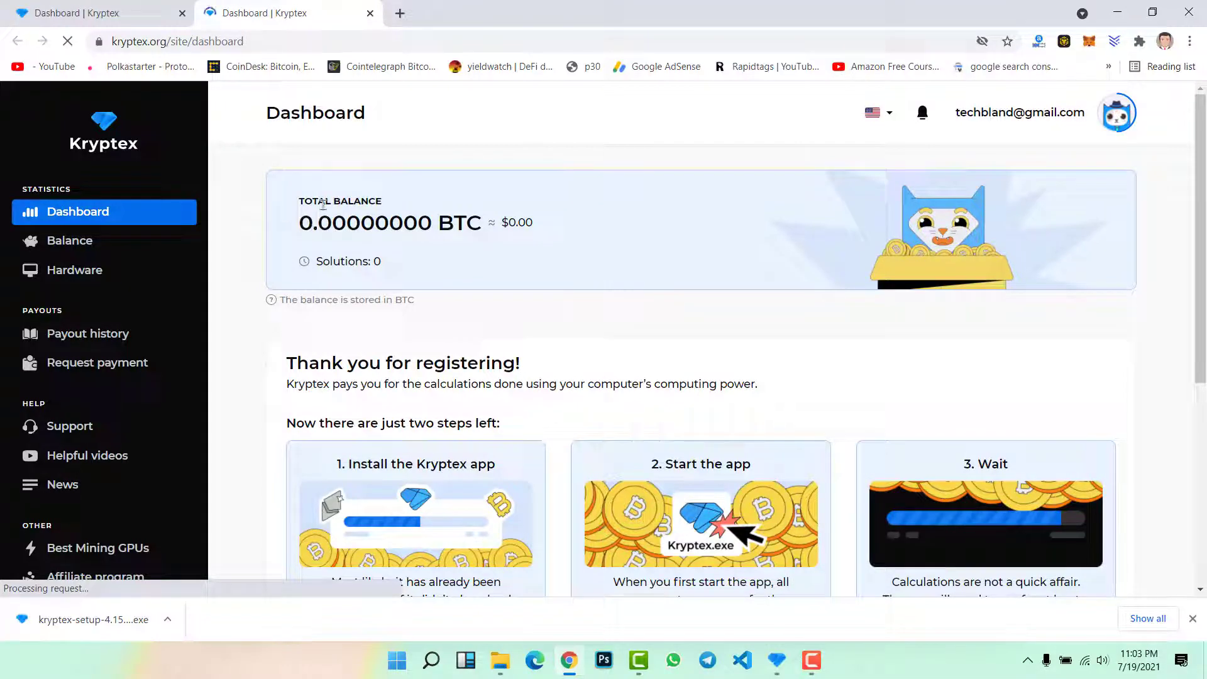
pyautogui.moveTo(327, 218); pyautogui.dragTo(465, 228)
pyautogui.click(590, 237)
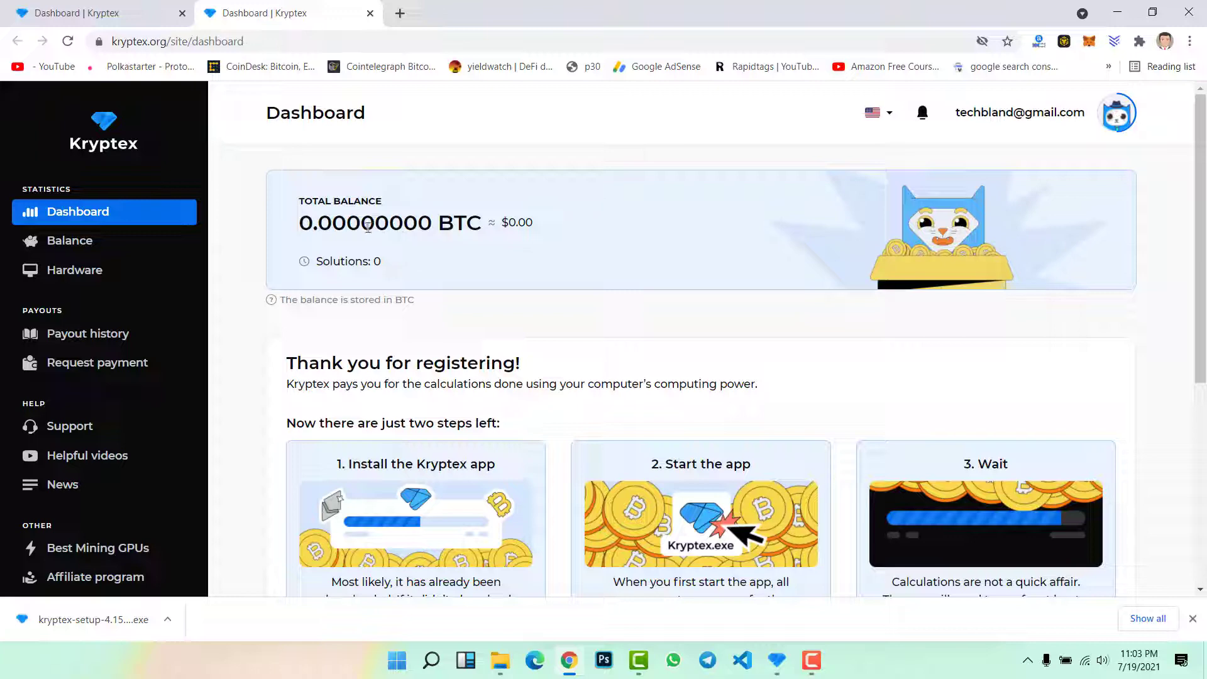
pyautogui.moveTo(374, 225); pyautogui.dragTo(401, 227)
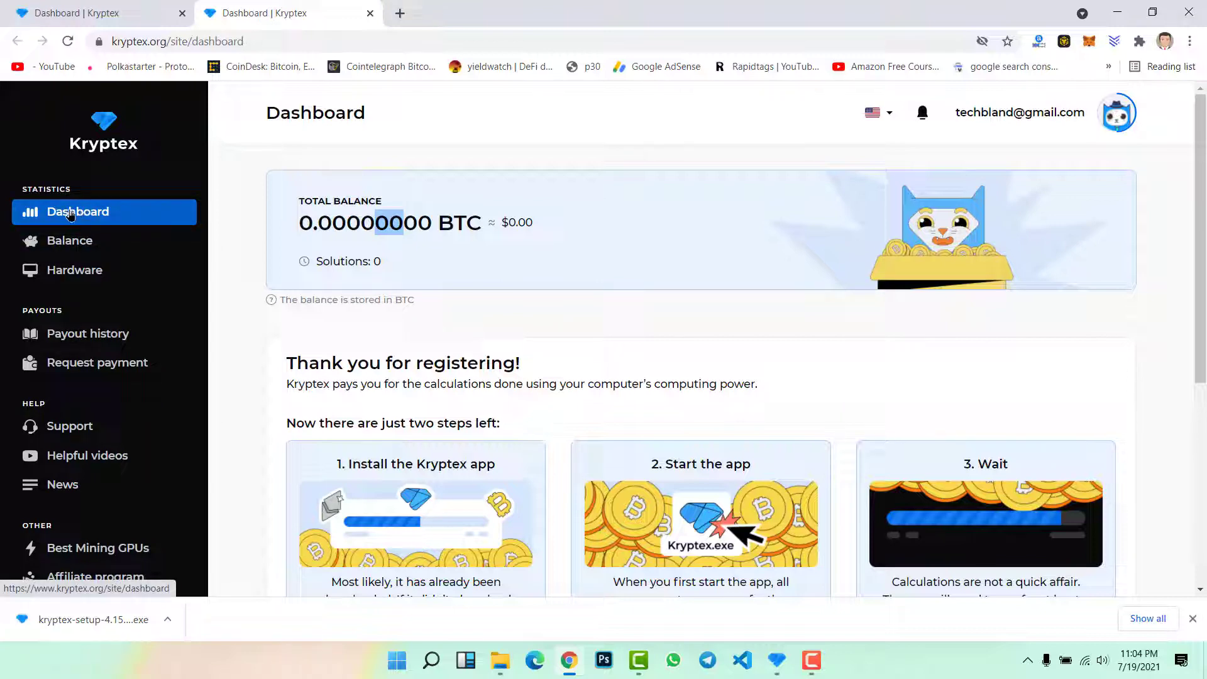
# View the Balance and Hardware statistics pages, then the empty Payout history
pyautogui.click(79, 240)
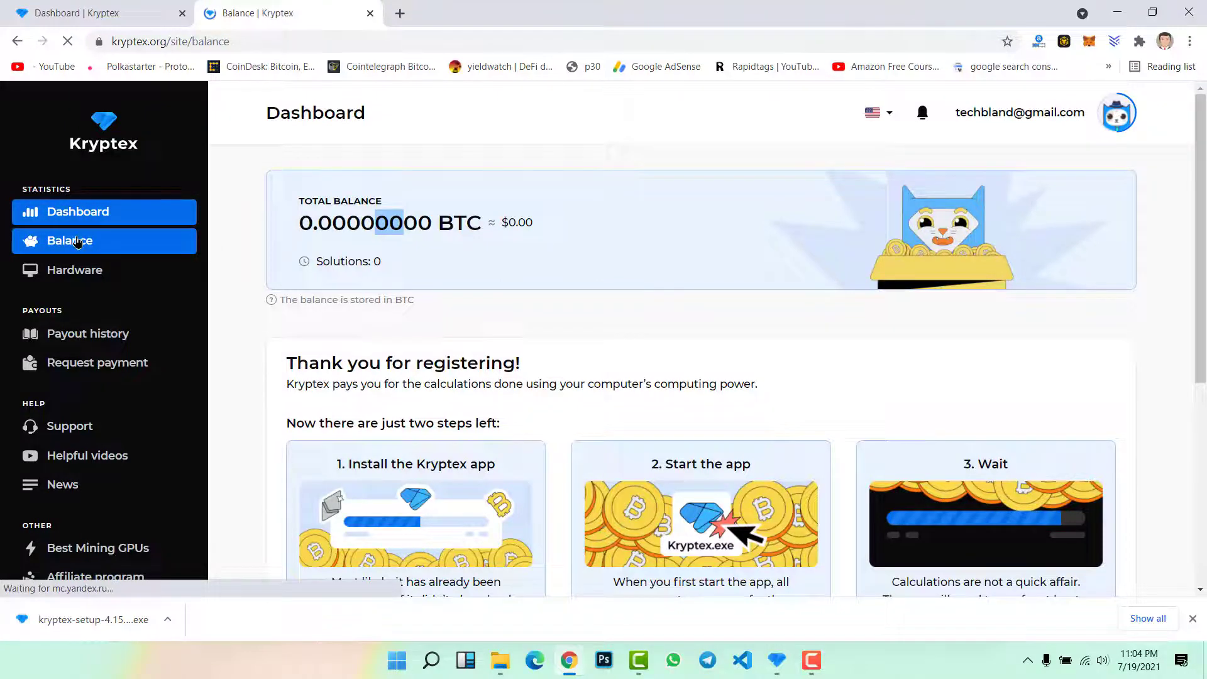
pyautogui.moveTo(598, 348)
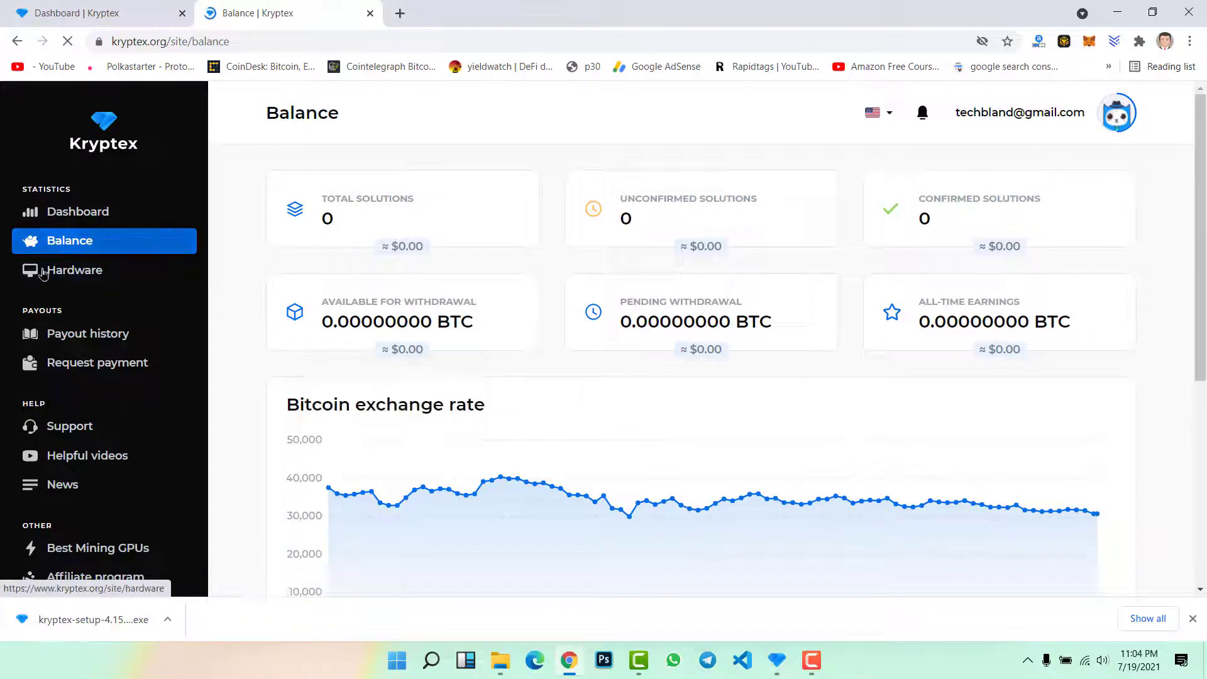
pyautogui.click(74, 279)
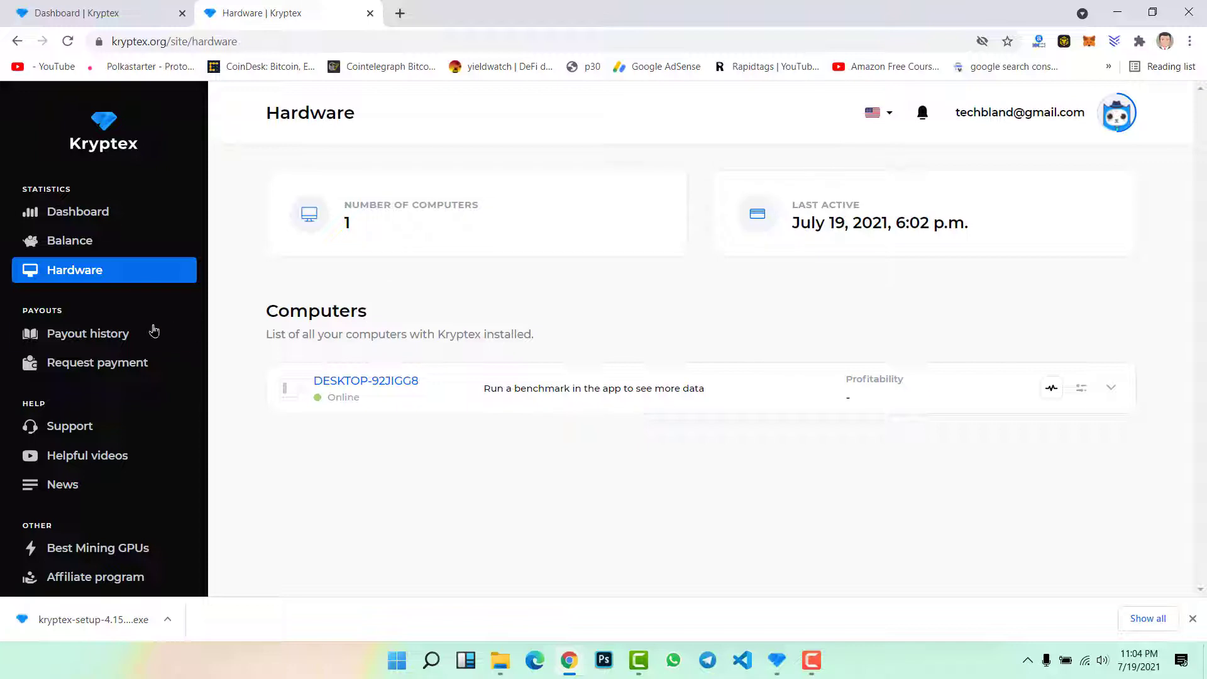
pyautogui.click(115, 346)
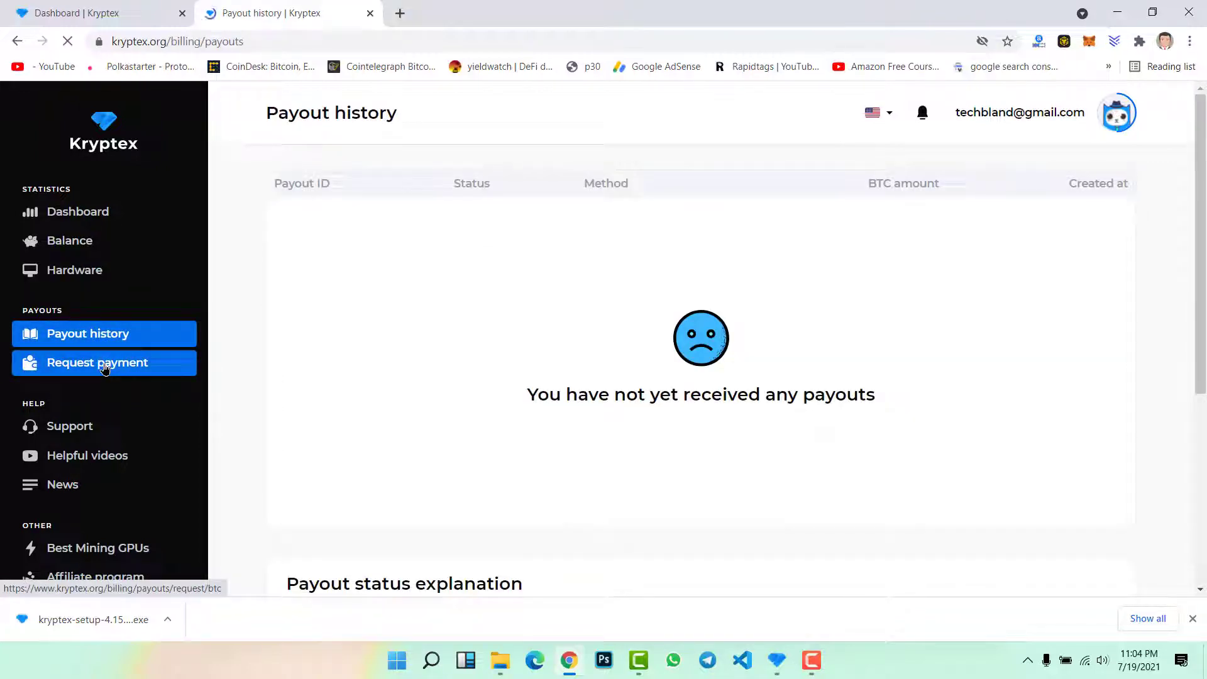
# Open Request payment with Bitcoin (0.00025 BTC minimum) and scroll through all payout methods
pyautogui.click(105, 369)
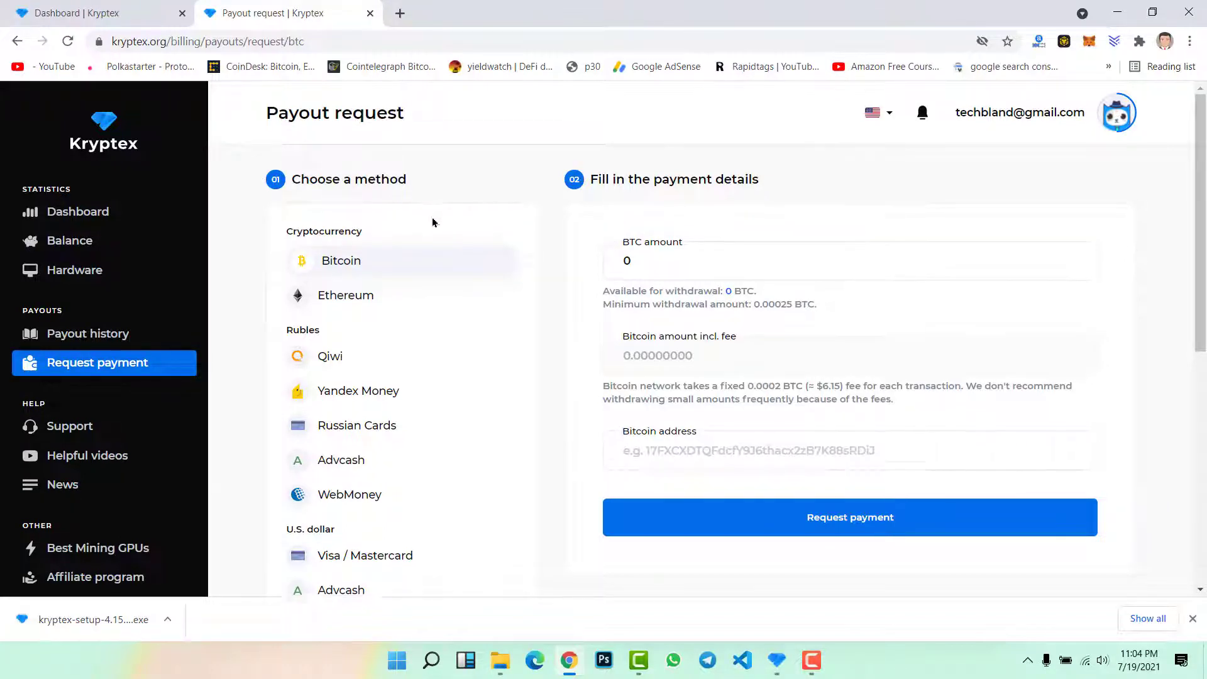
pyautogui.scroll(-1, 432, 218)
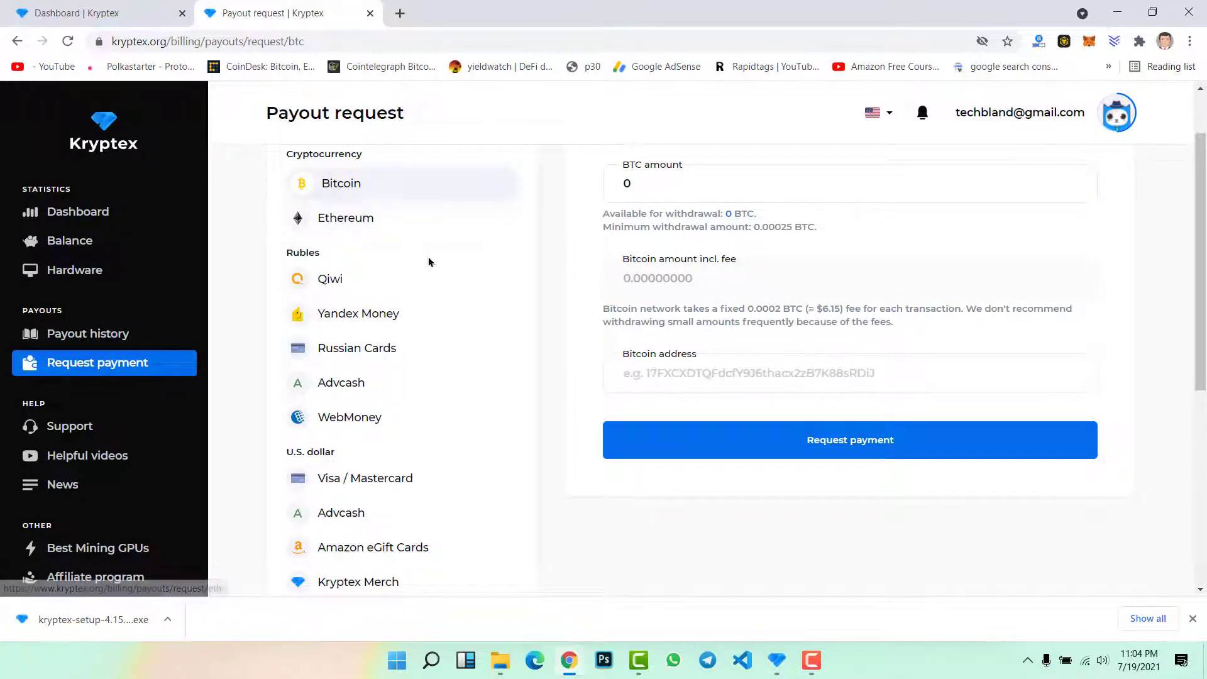
pyautogui.scroll(-1, 428, 262)
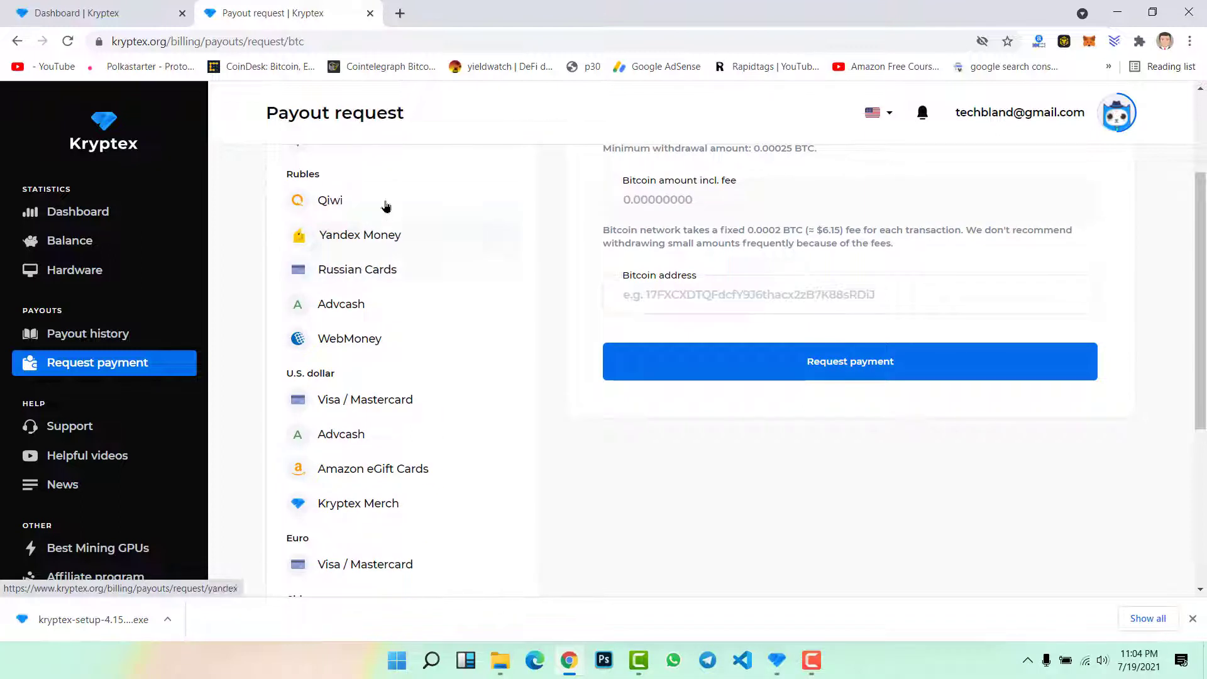
pyautogui.scroll(-1, 369, 312)
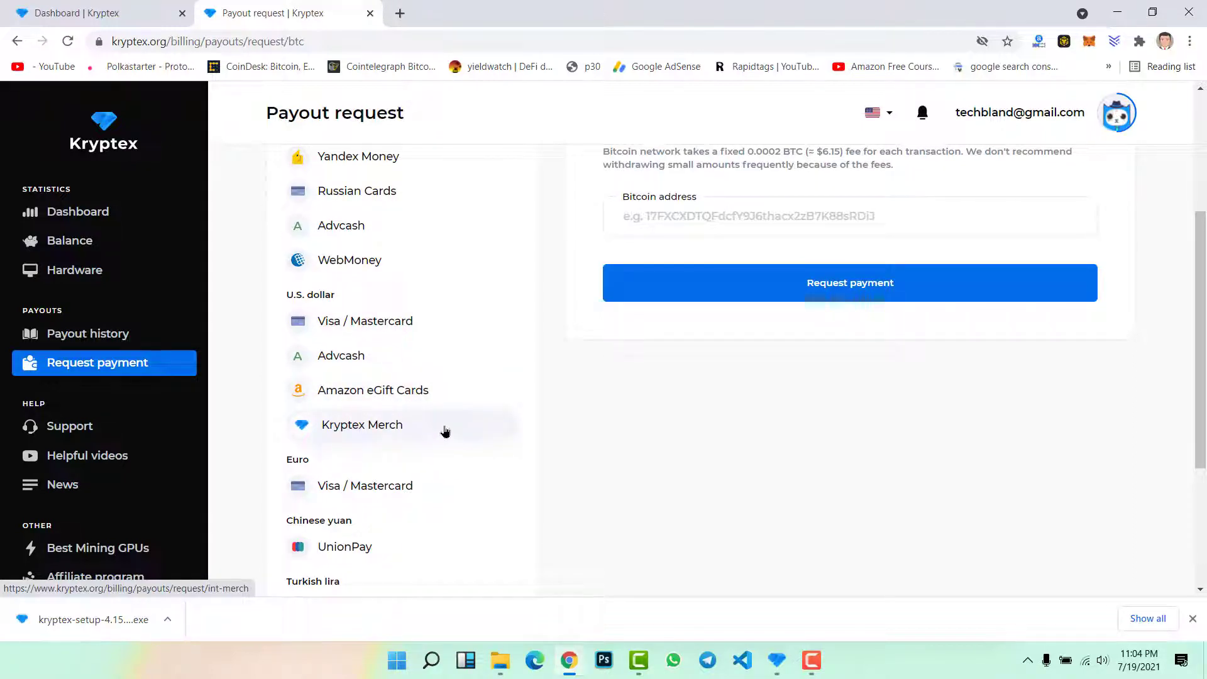
pyautogui.scroll(-1, 445, 429)
pyautogui.scroll(-2, 431, 407)
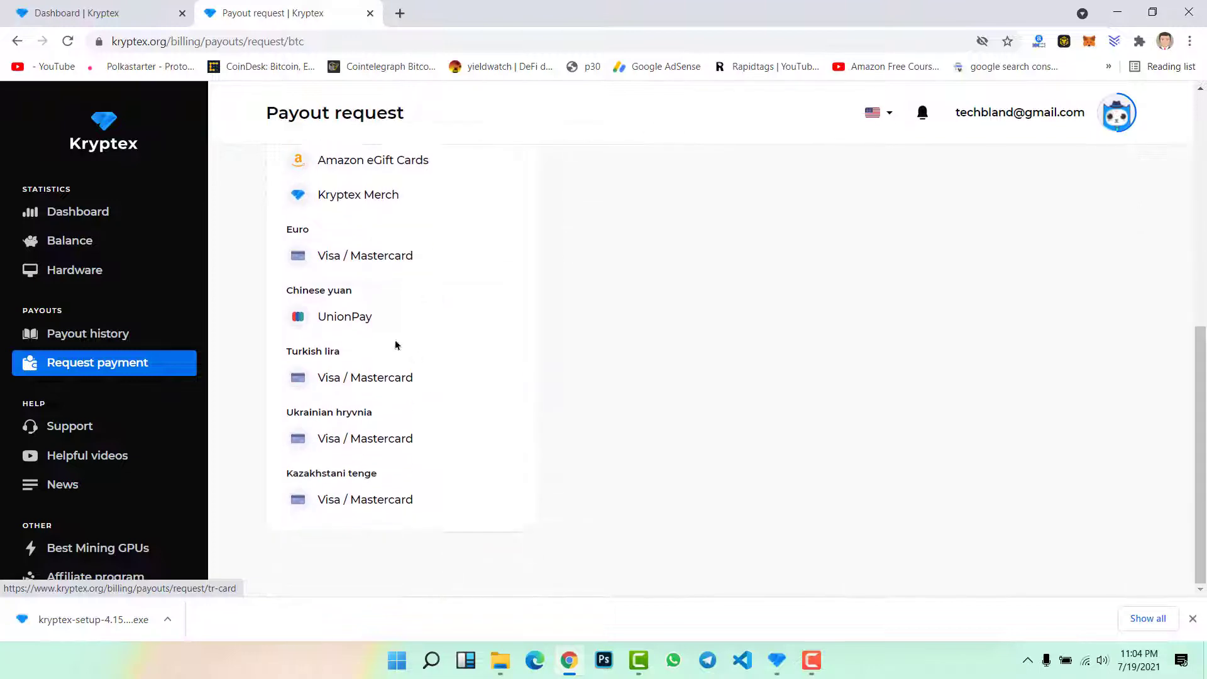
pyautogui.scroll(6, 396, 412)
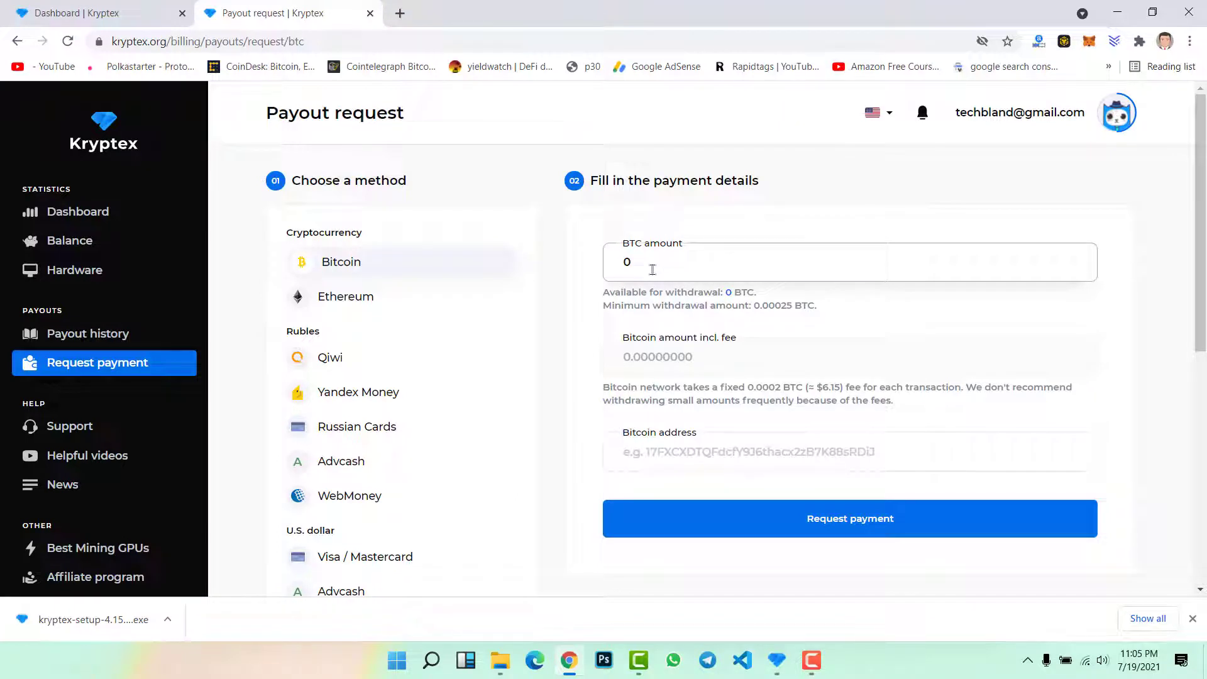
pyautogui.click(652, 269)
pyautogui.press('BackSpace')
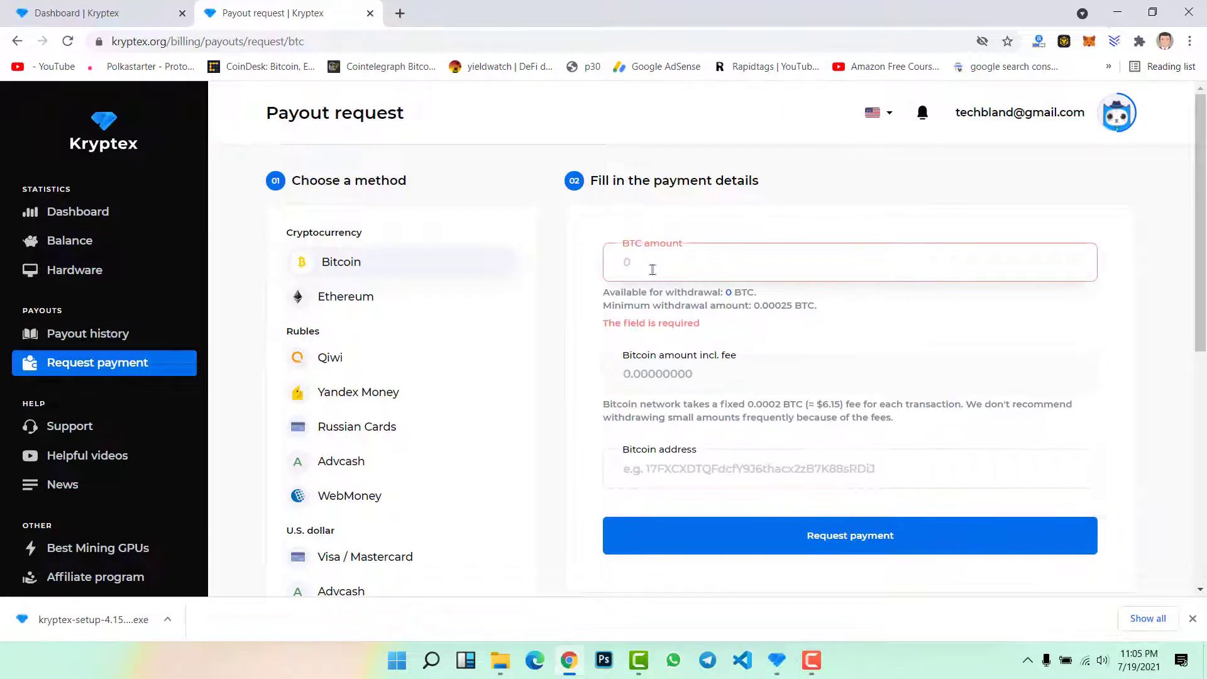
pyautogui.write('0.154')
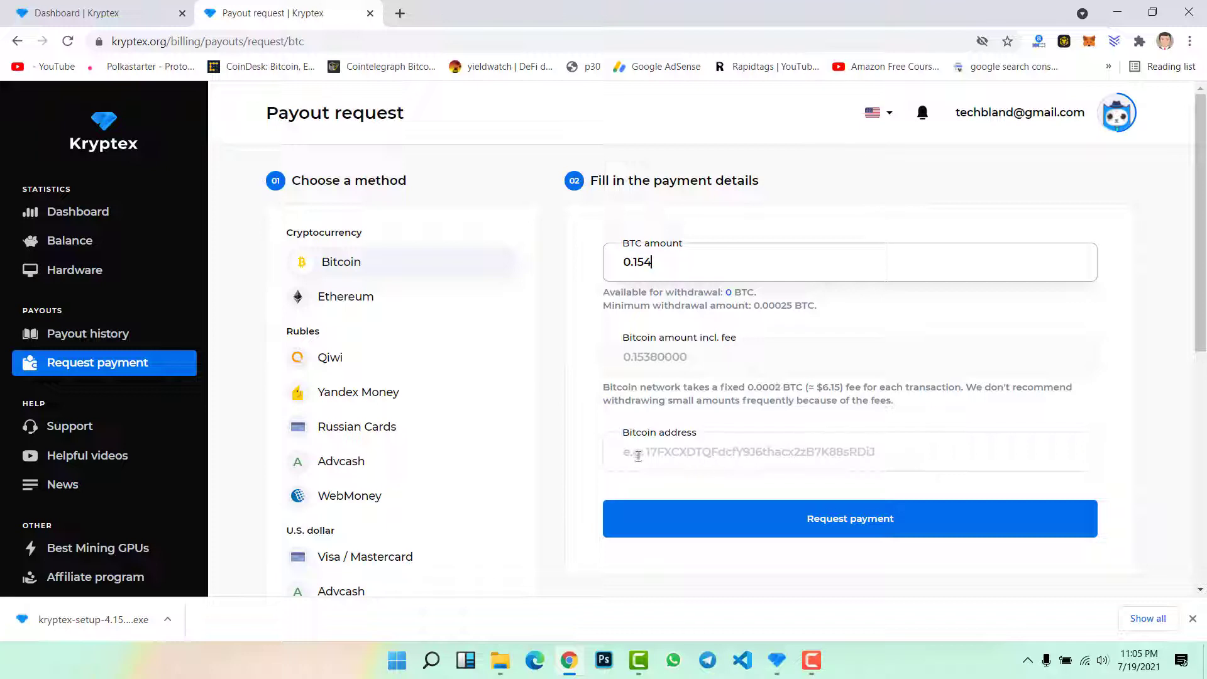
pyautogui.click(657, 450)
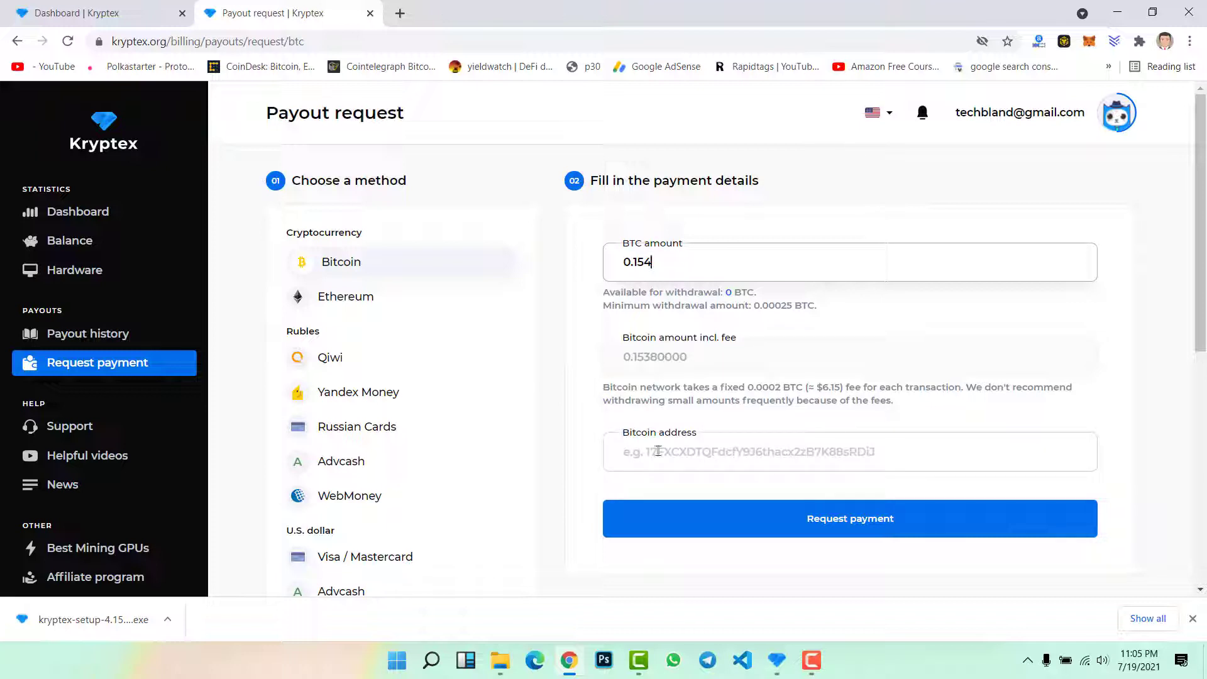
pyautogui.click(670, 450)
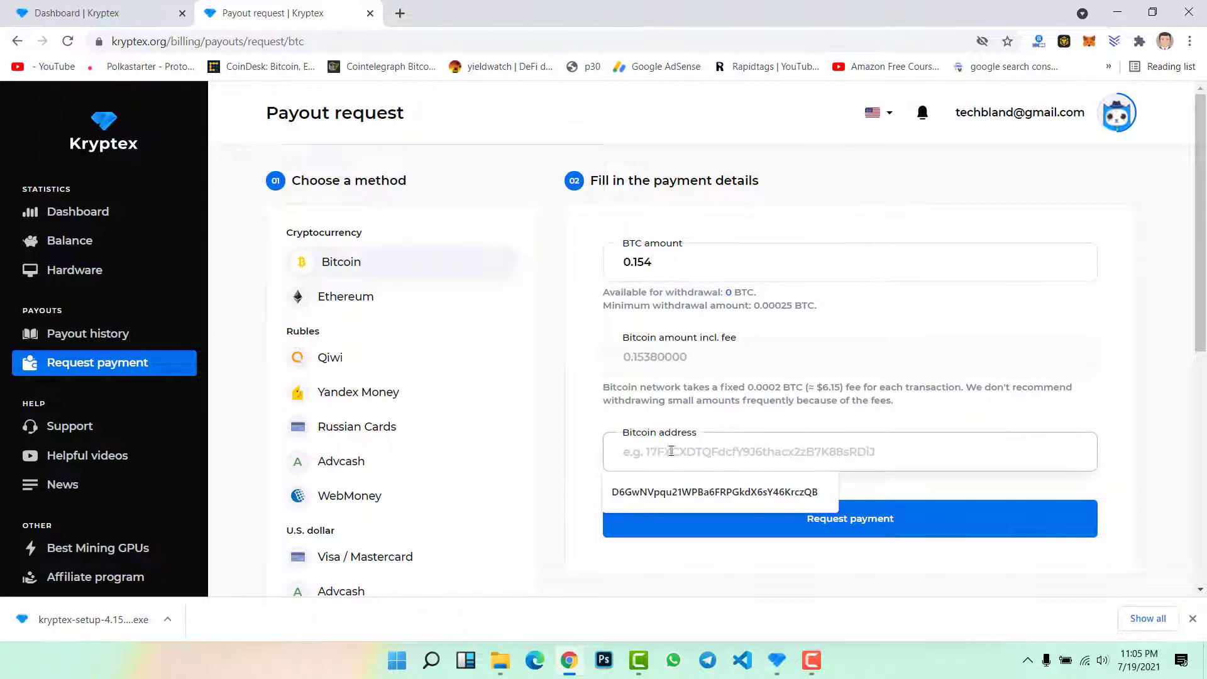
pyautogui.click(365, 301)
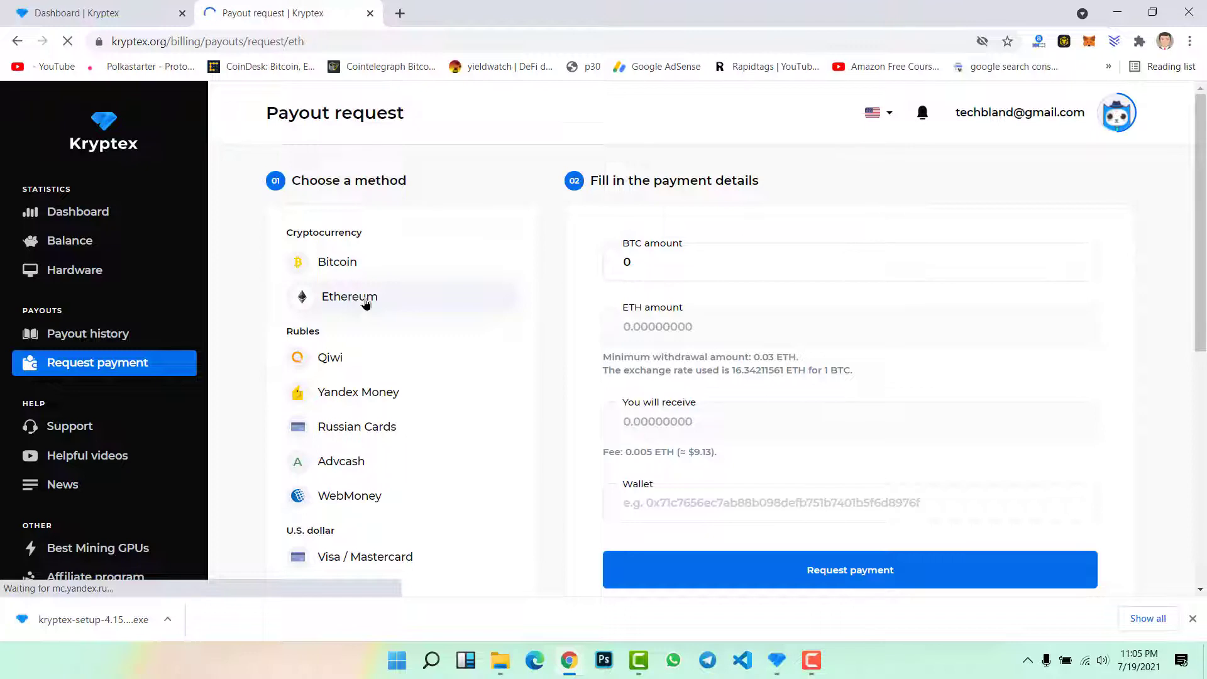
pyautogui.click(703, 511)
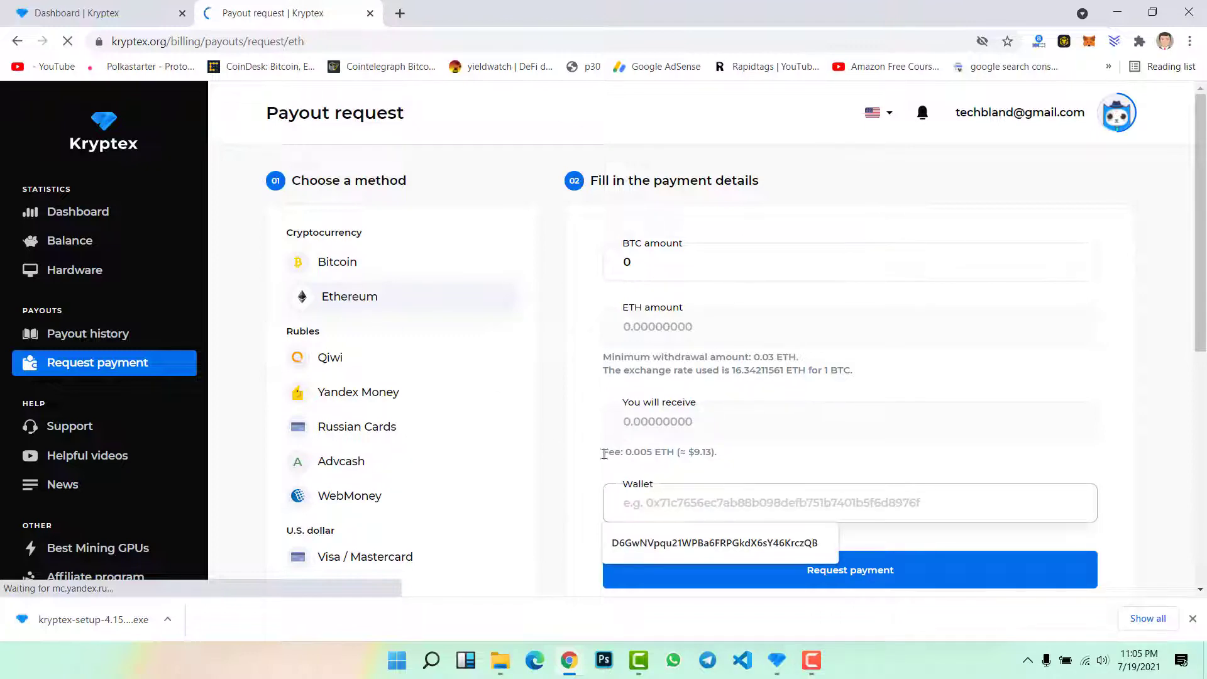
pyautogui.moveTo(603, 453); pyautogui.dragTo(710, 453)
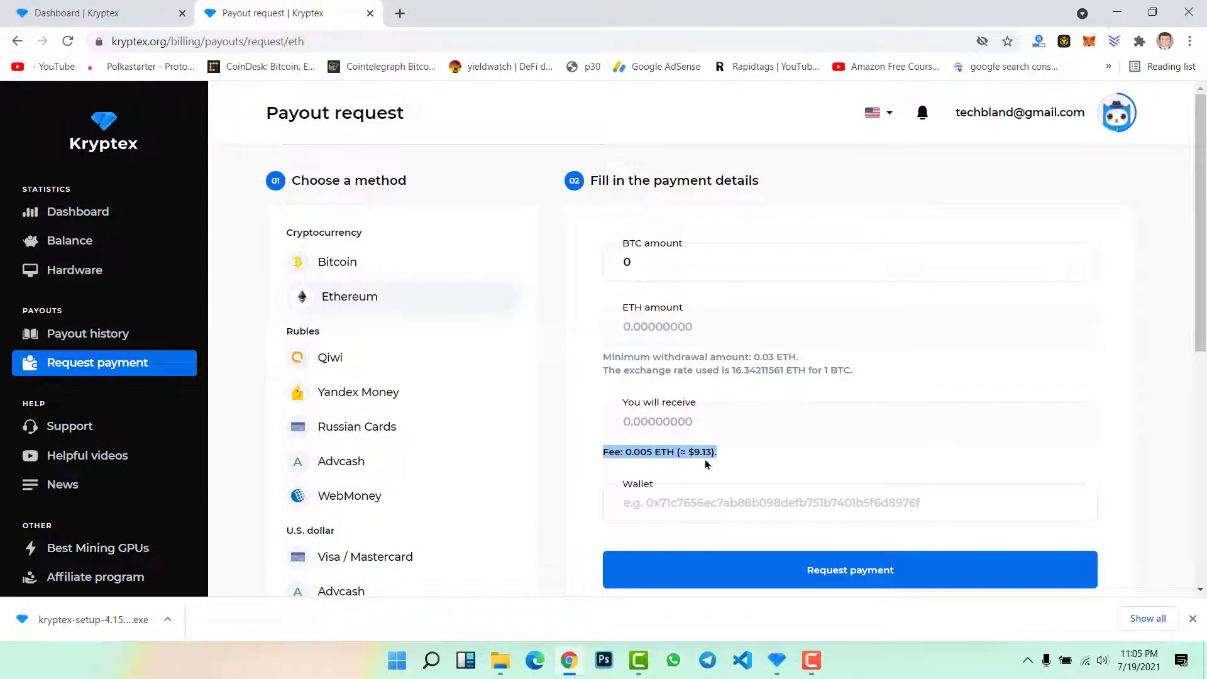
pyautogui.click(342, 263)
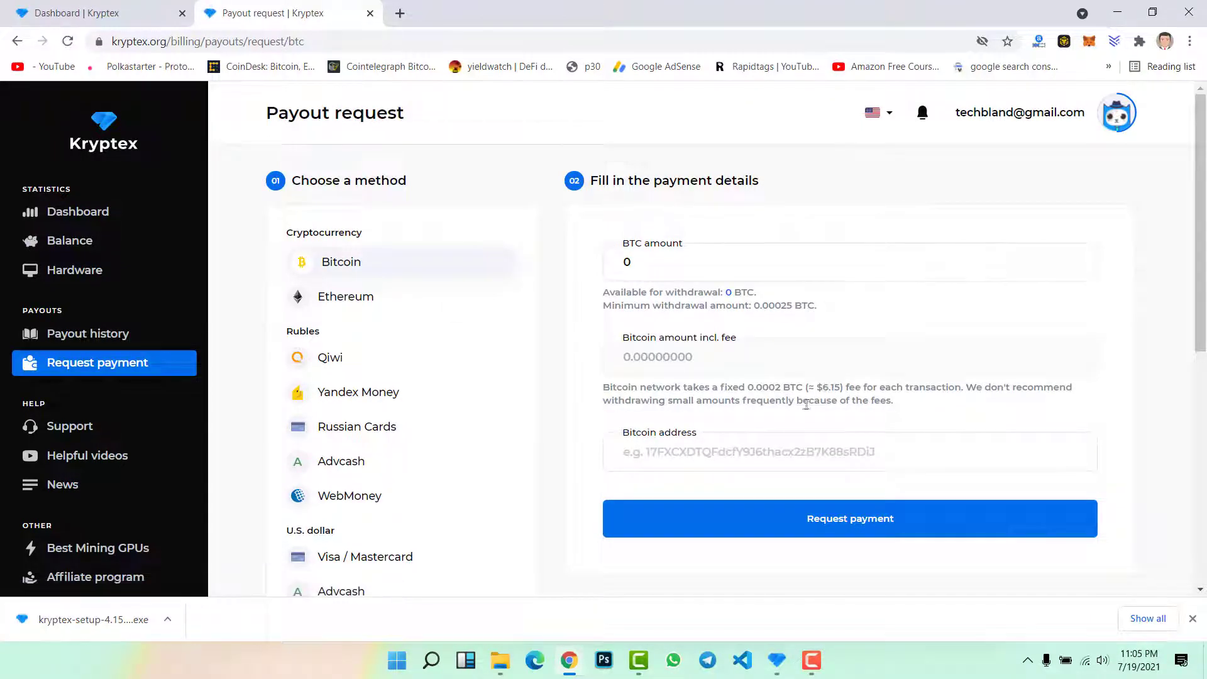
pyautogui.click(682, 442)
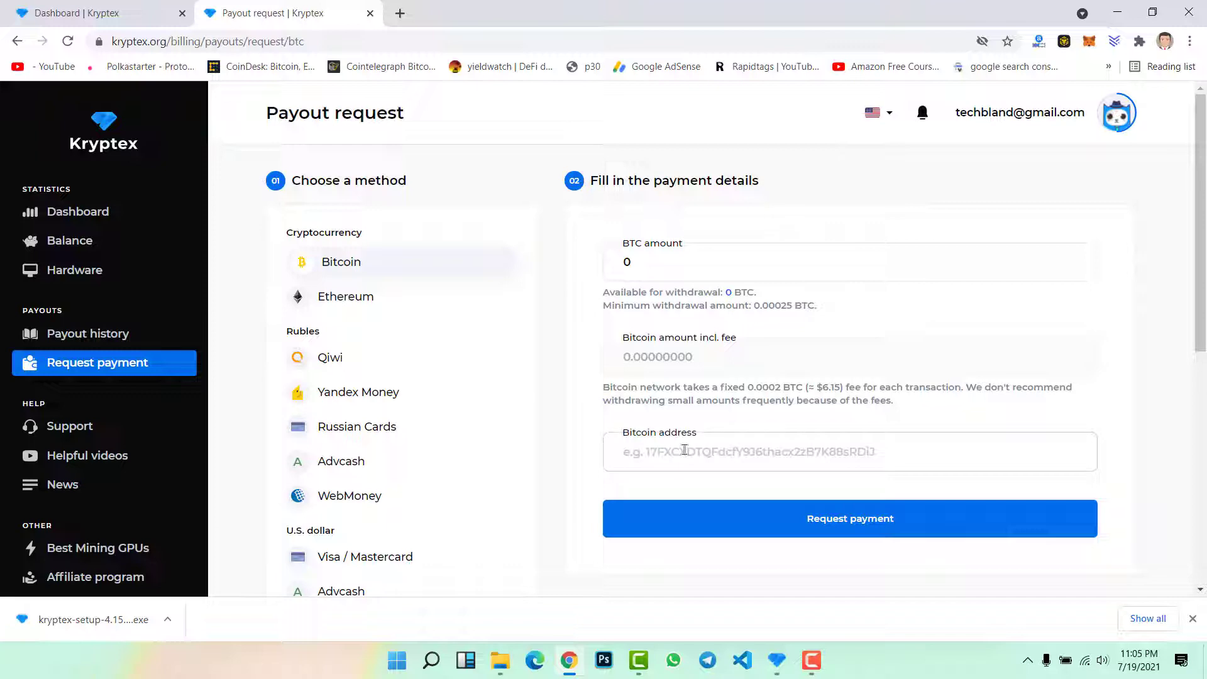
# Open the Affiliate program page to review the 3% referral offer, showing 0 referrals and $0.00 earned
pyautogui.scroll(-5, 447, 345)
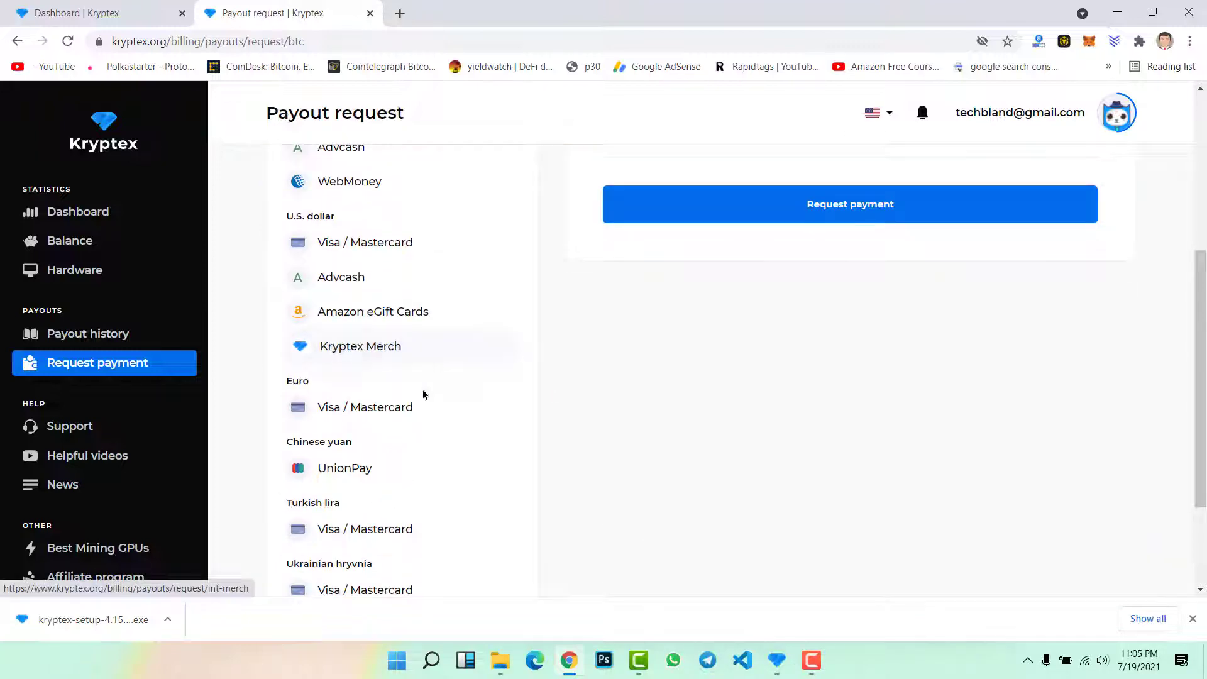
pyautogui.scroll(-3, 116, 413)
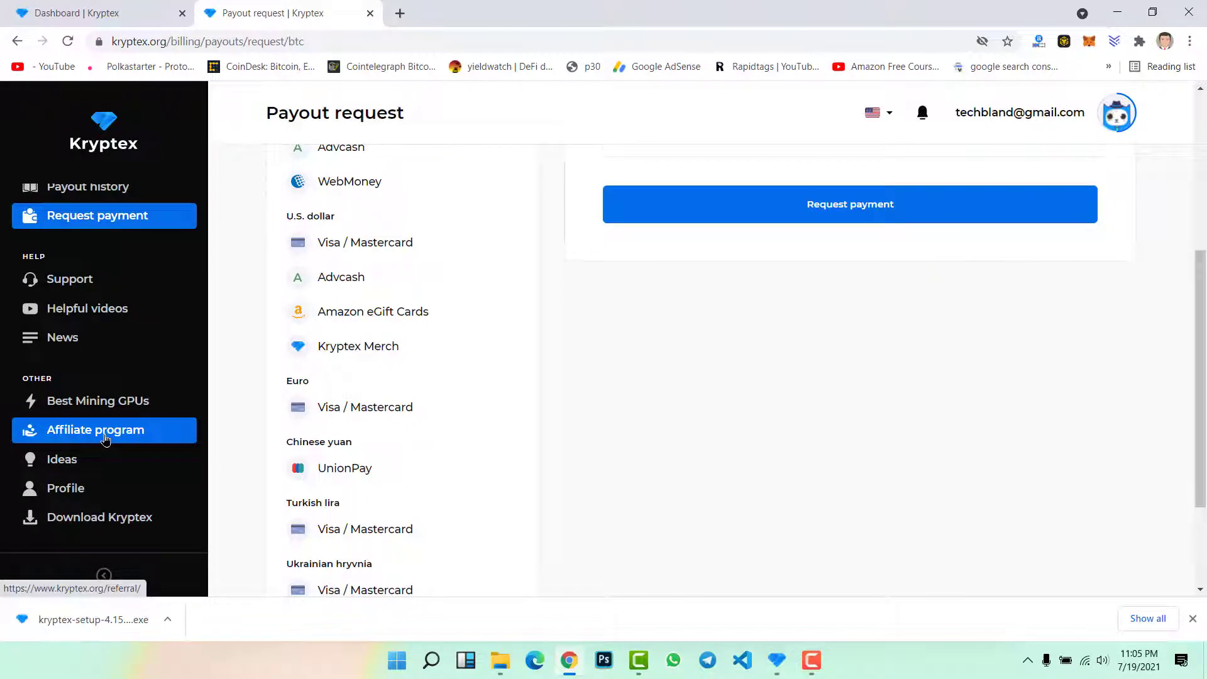
pyautogui.click(104, 437)
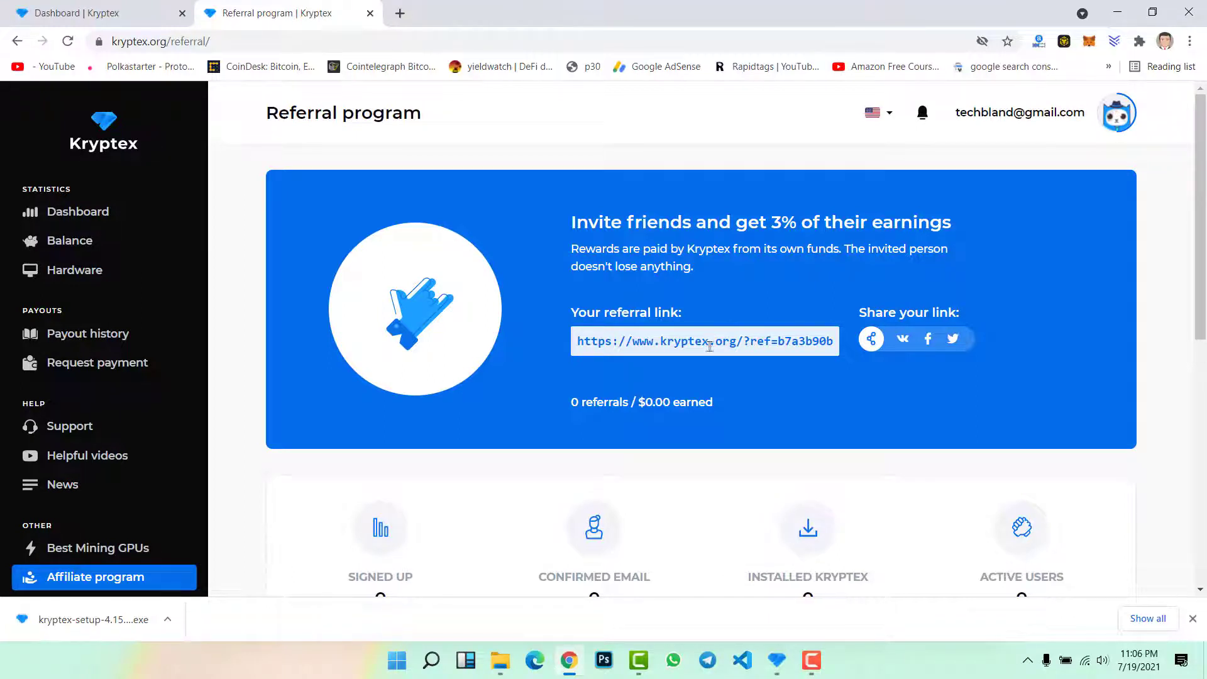
pyautogui.scroll(-3, 639, 366)
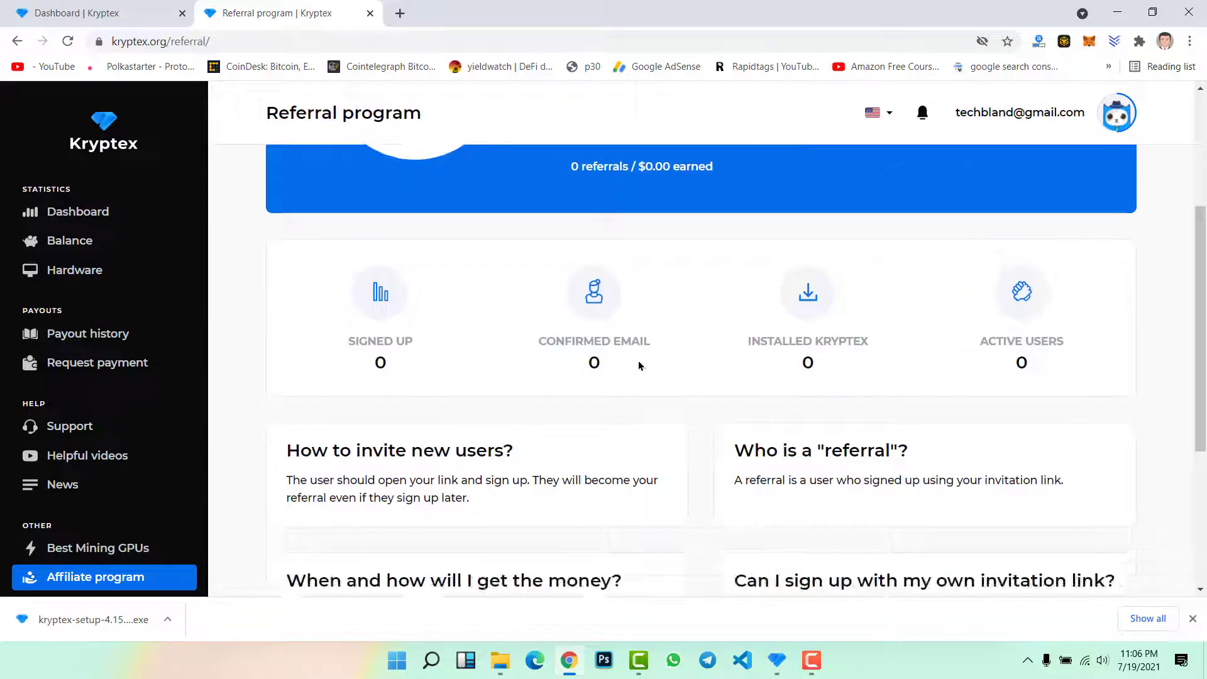
pyautogui.scroll(3, 638, 366)
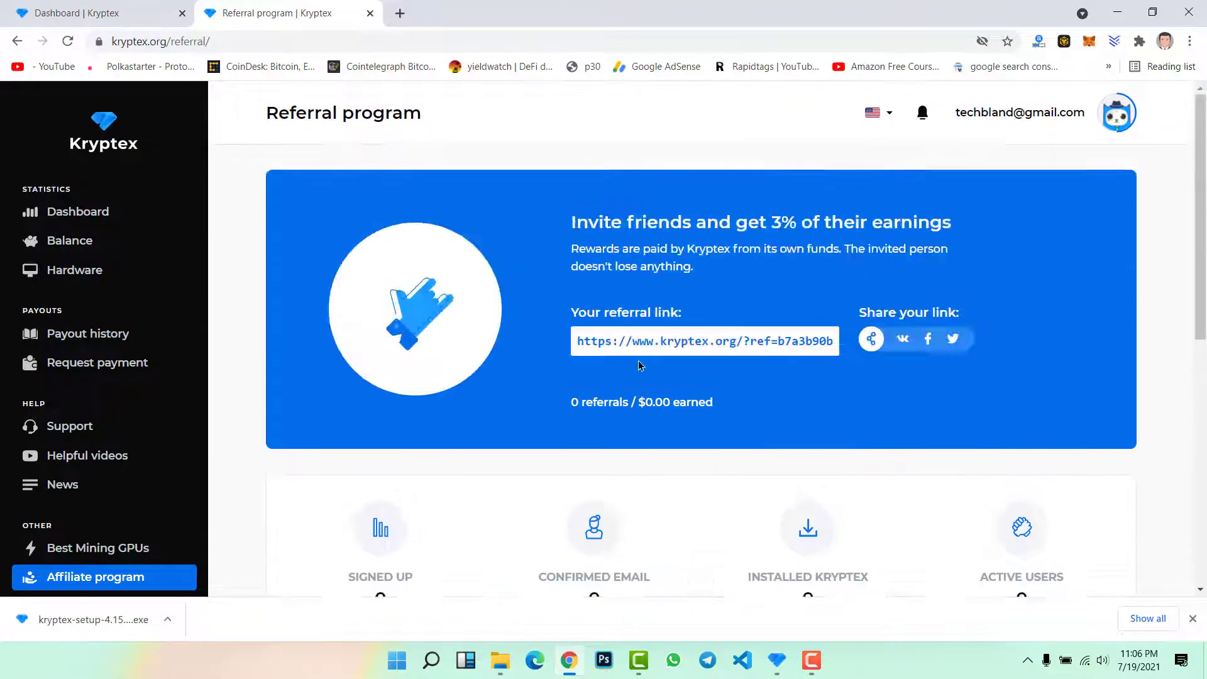
# Return to the dashboard and bring up the desktop miner, mining RandomX at 753.01 H/s on the i7-5500U
pyautogui.click(112, 225)
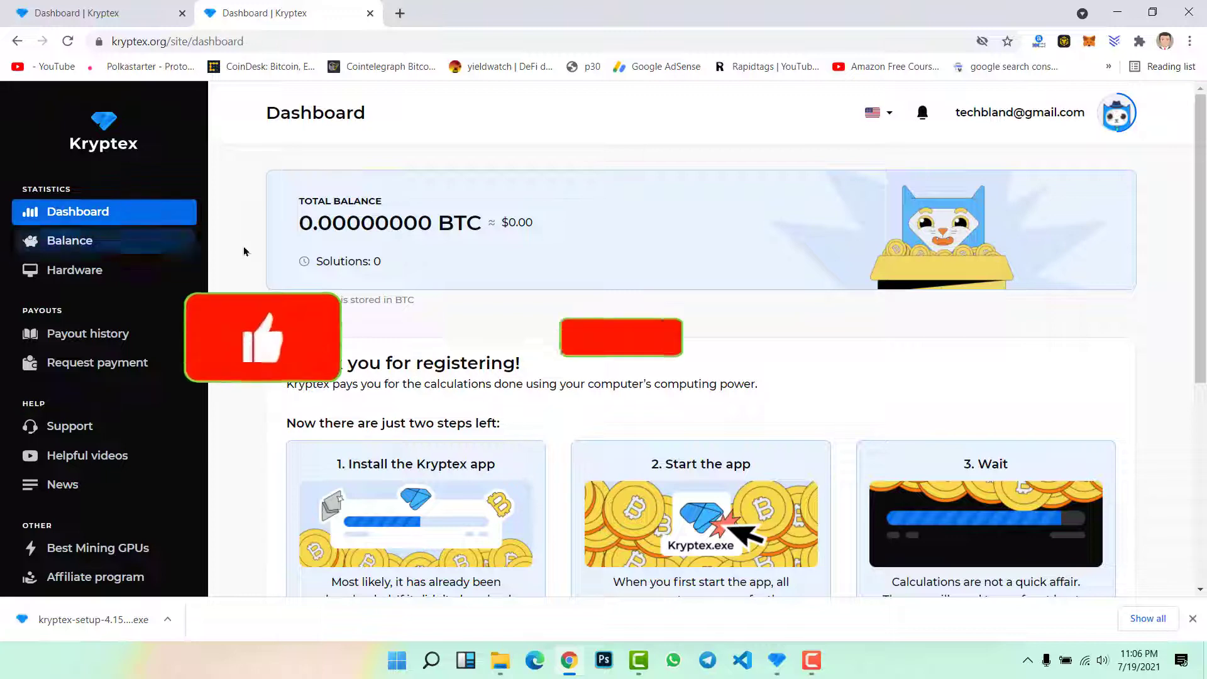
pyautogui.click(777, 660)
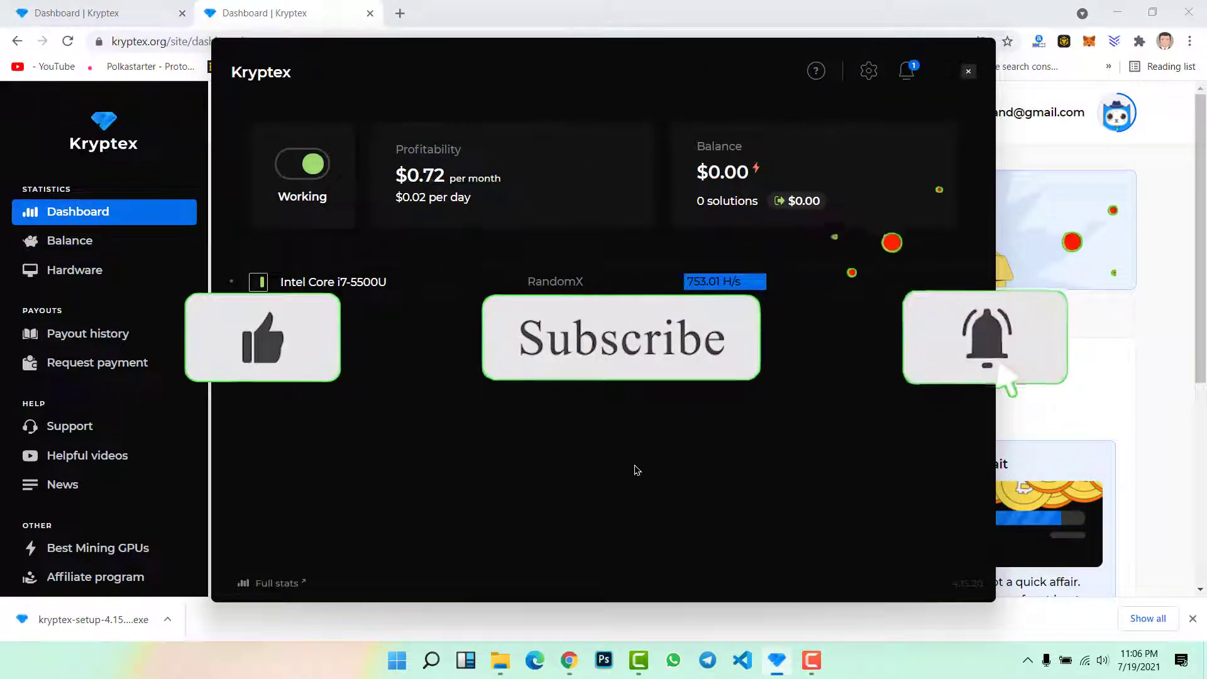